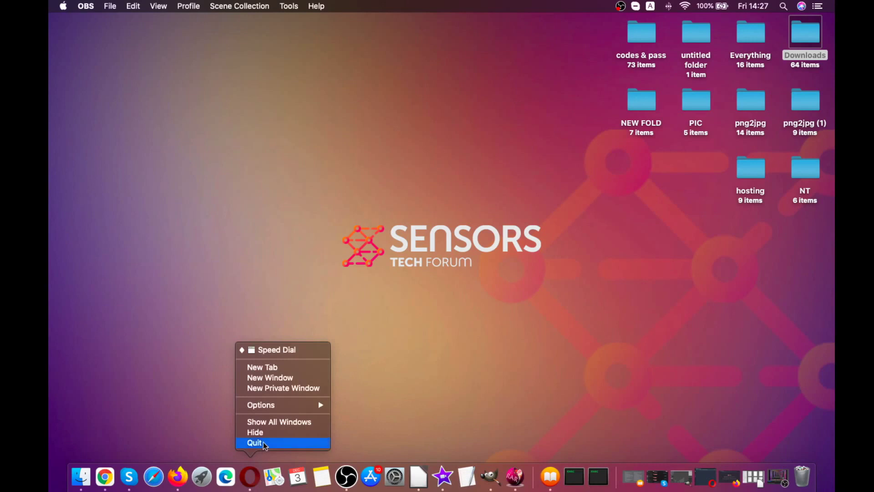
Step: Quit LibreOffice, then bring up iMovie from the Dock and close its window
right_click(432, 477)
click(454, 442)
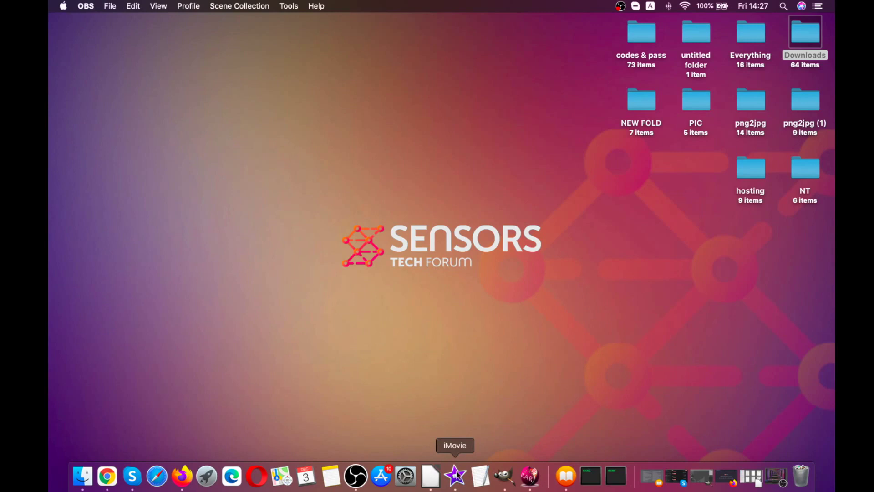
right_click(457, 476)
click(457, 475)
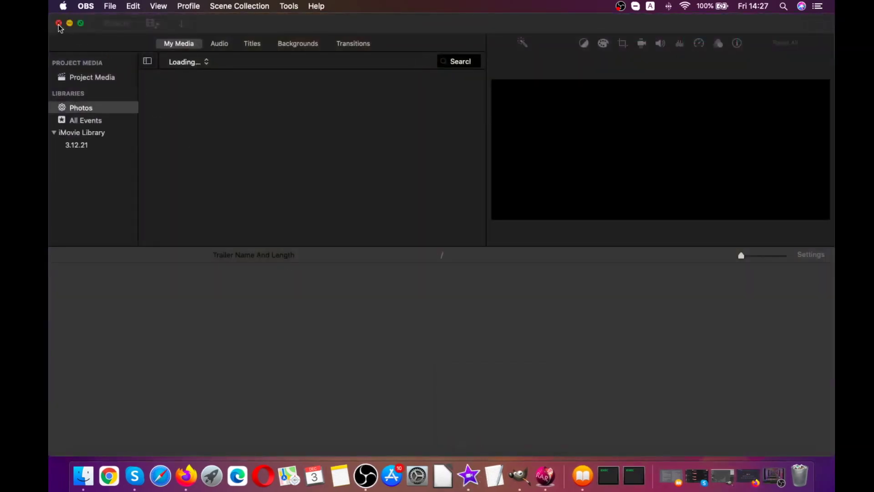
click(58, 23)
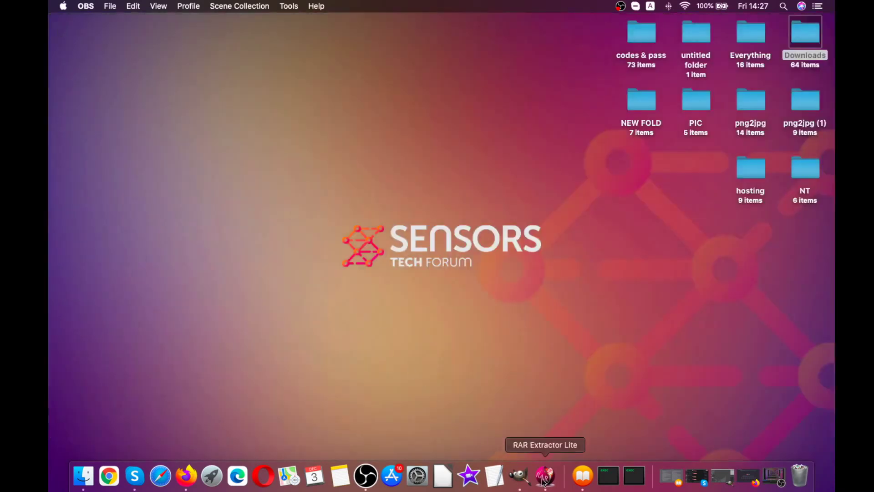
Step: Quit the running GIMP and RAR Extractor Lite applications
right_click(519, 479)
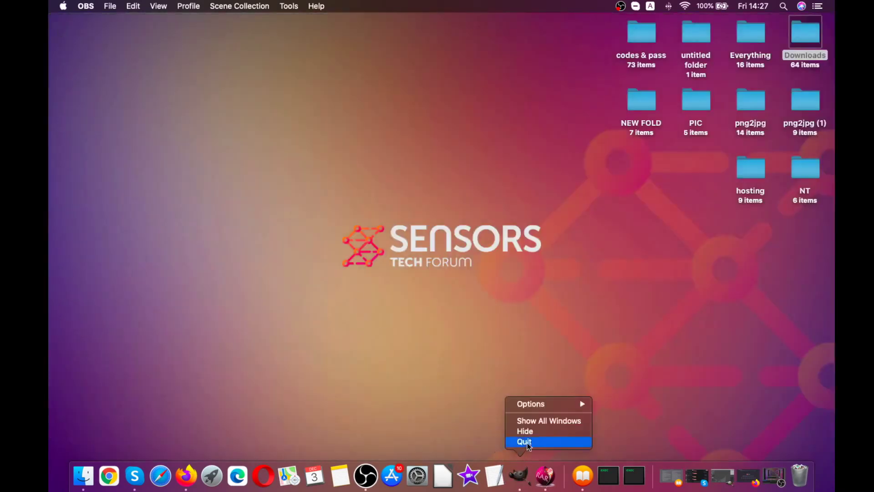
click(524, 441)
right_click(561, 476)
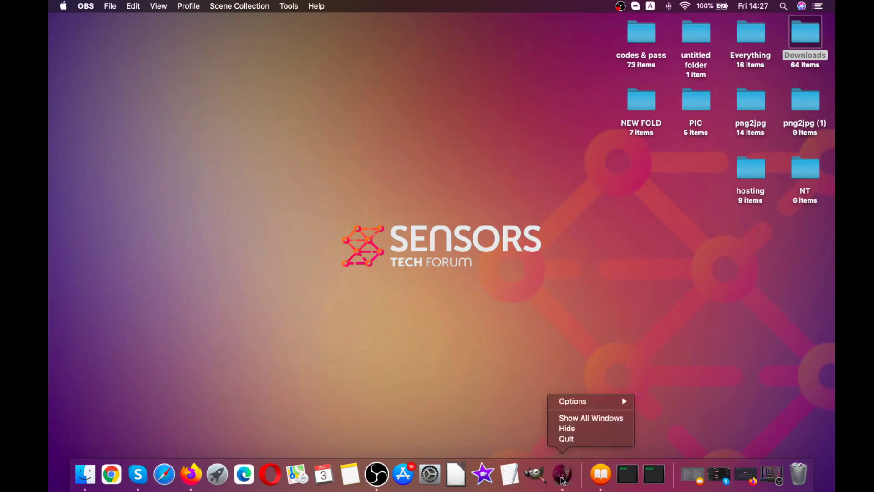
click(573, 438)
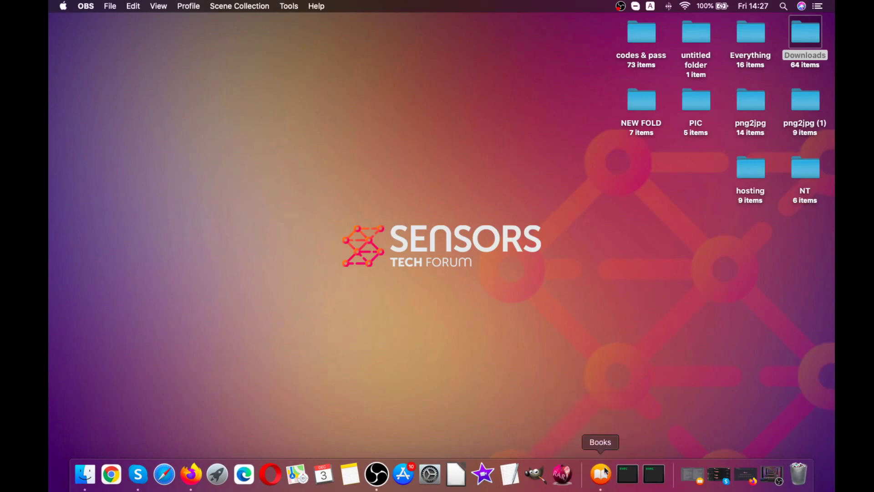
Step: Restore the minimized Books, Skype and Firefox windows, then close the Firefox window and the Books library window
click(699, 481)
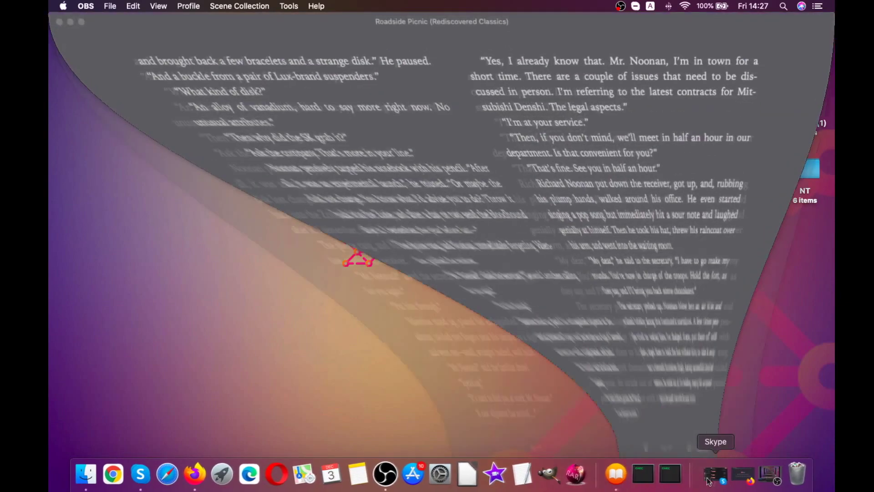
click(719, 475)
click(745, 476)
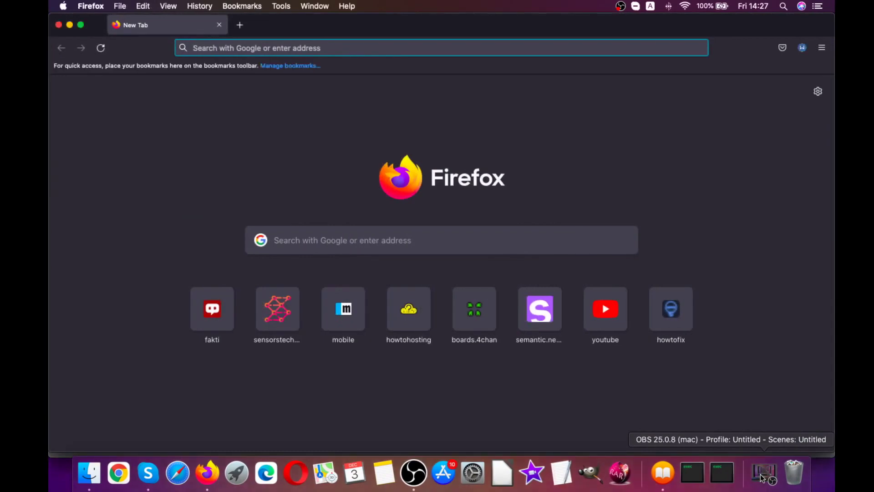
click(58, 25)
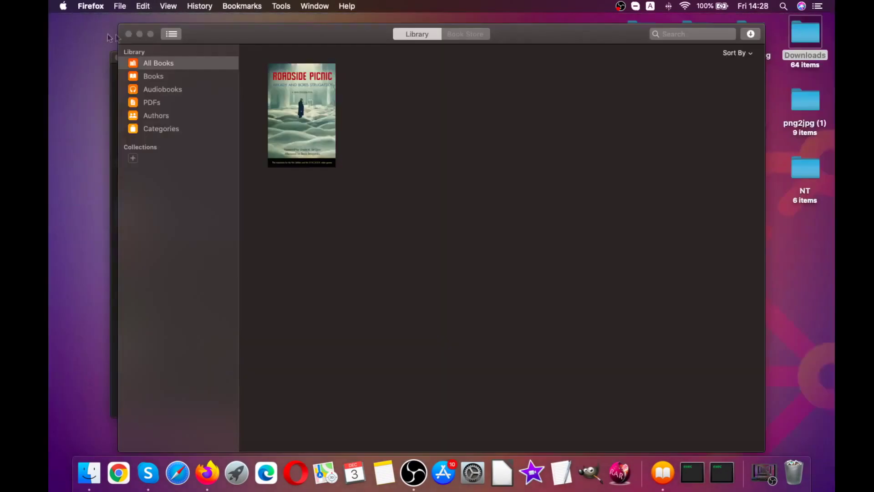
click(127, 35)
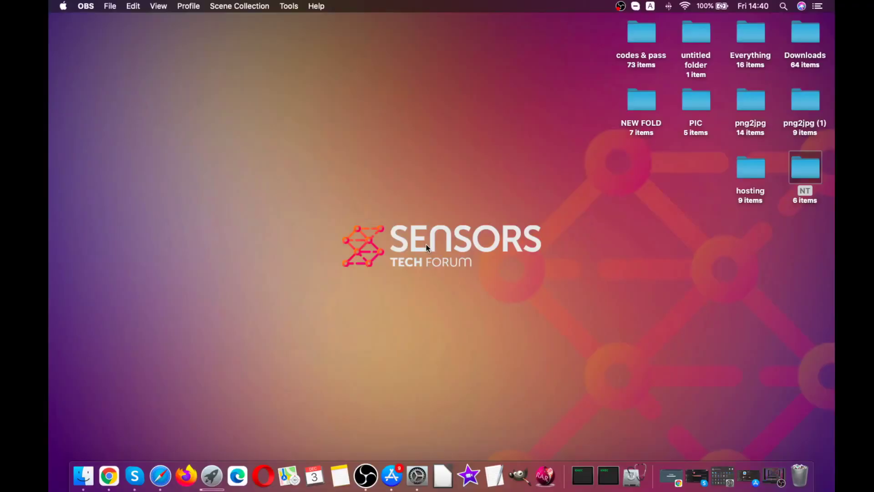
Step: Search Spotlight for "activity monitor" and open Activity Monitor.app
click(783, 6)
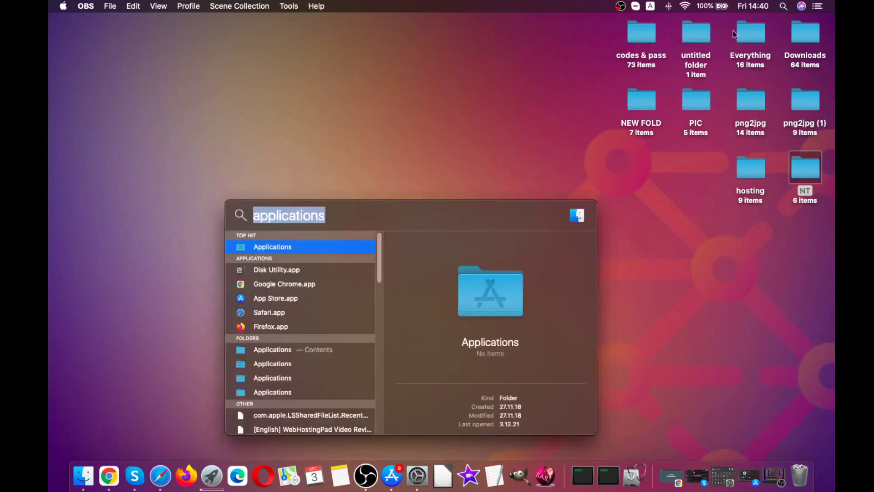
click(335, 213)
drag(335, 212, 222, 200)
text(activity montior)
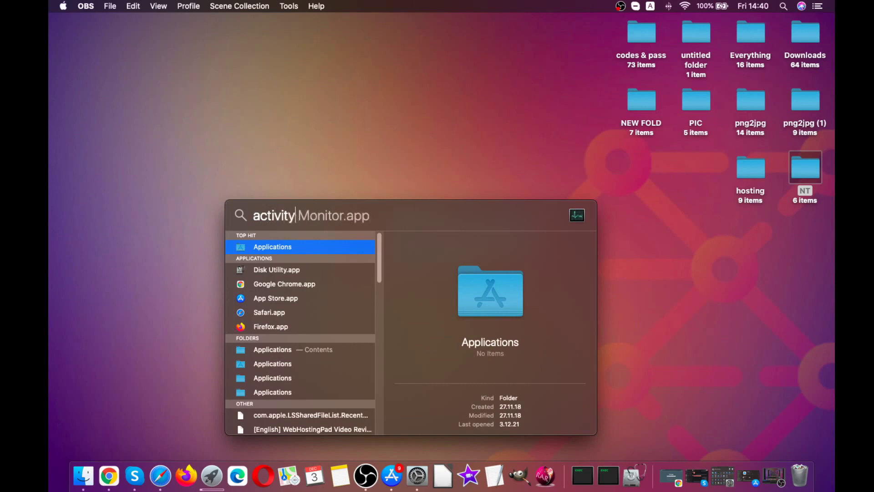
key(BackSpace)
key(BackSpace)
key(BackSpace)
key(BackSpace)
text(itor)
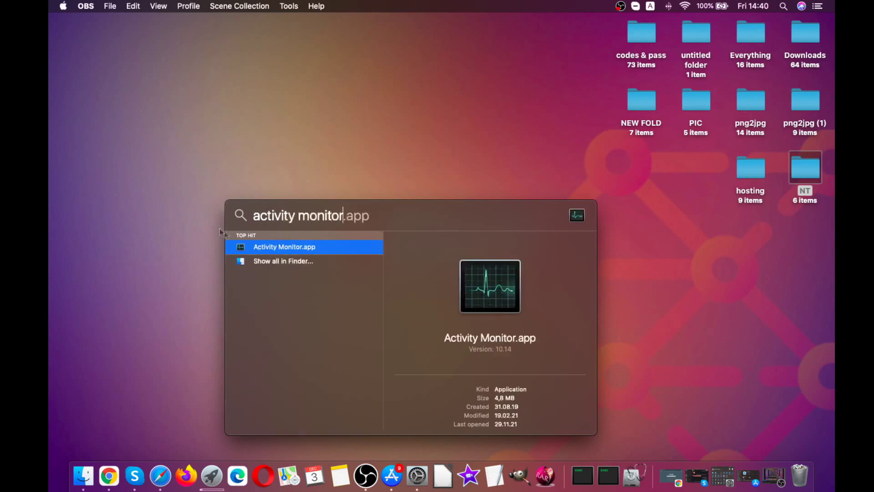
click(258, 248)
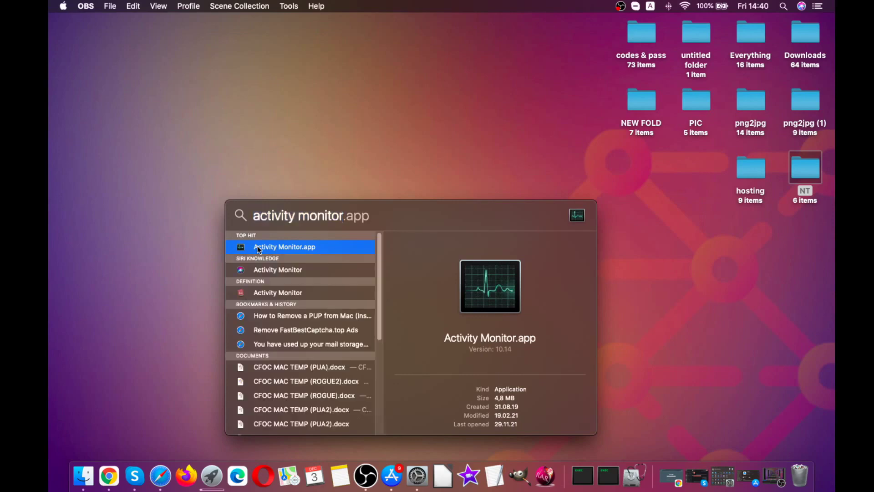
double_click(258, 247)
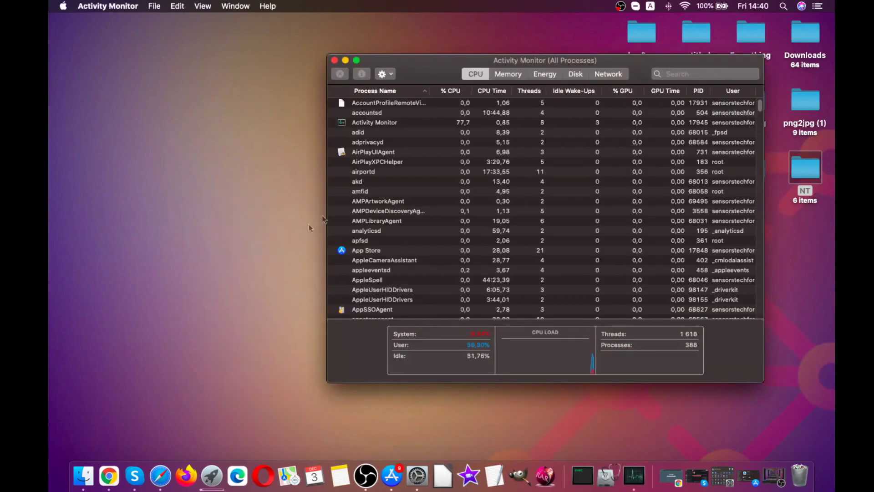
Step: Reposition the Activity Monitor window and sort the process list by % CPU, highest first
drag(429, 62, 333, 56)
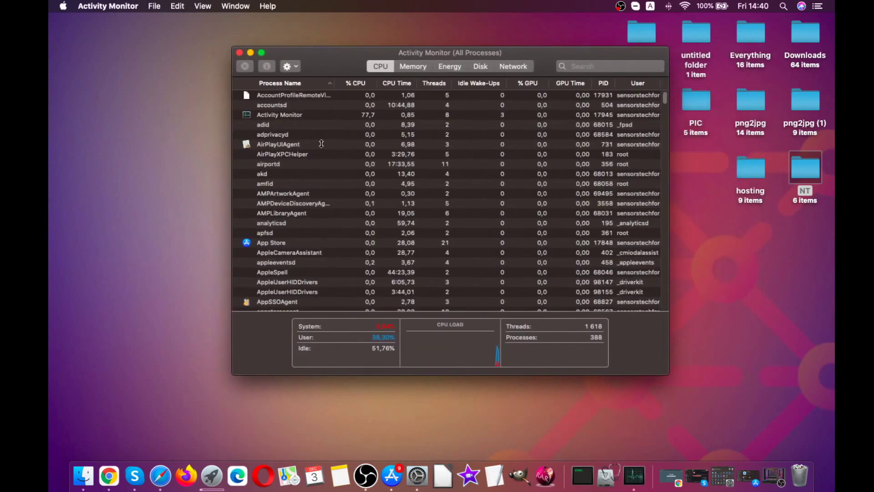
scroll(321, 143, down, 10)
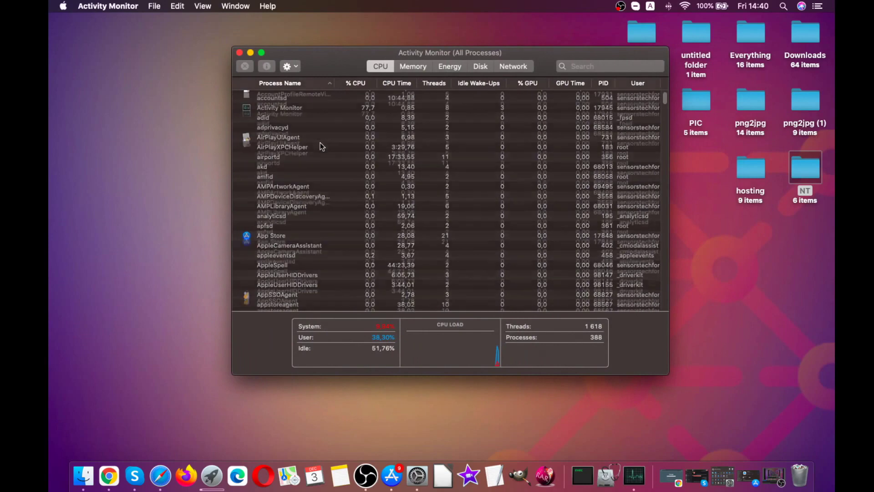
scroll(321, 145, down, 10)
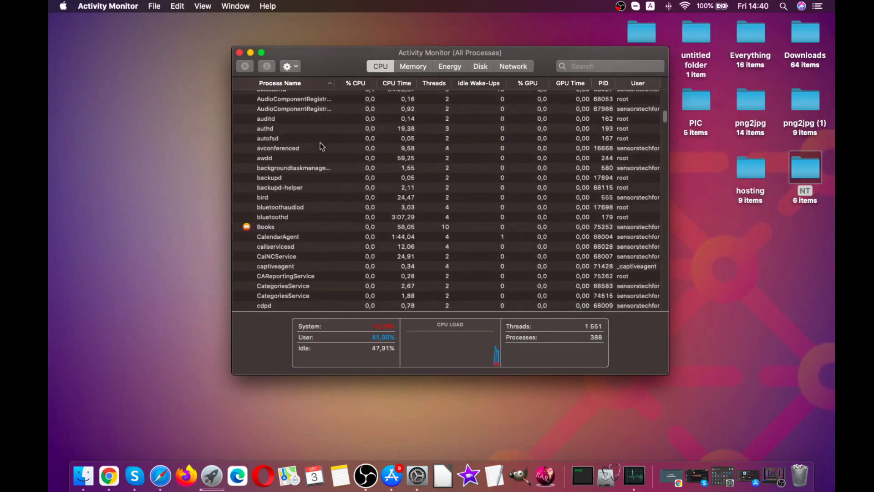
scroll(320, 145, down, 3)
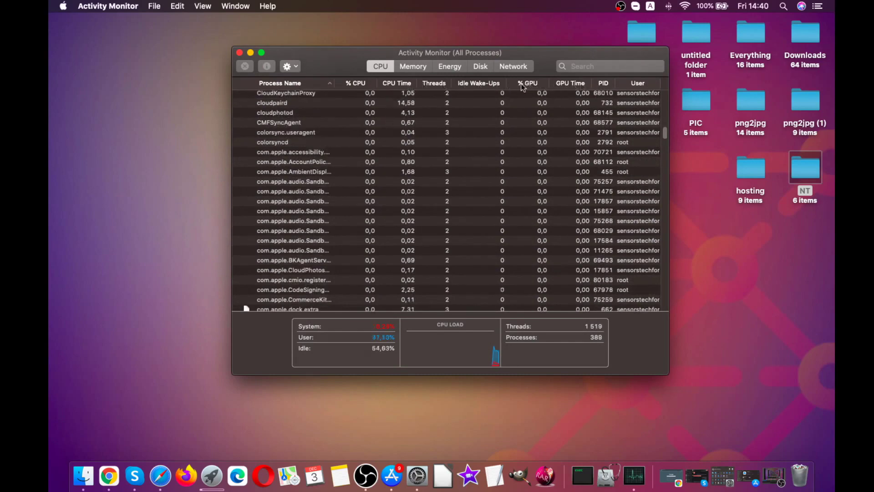
scroll(537, 114, up, 15)
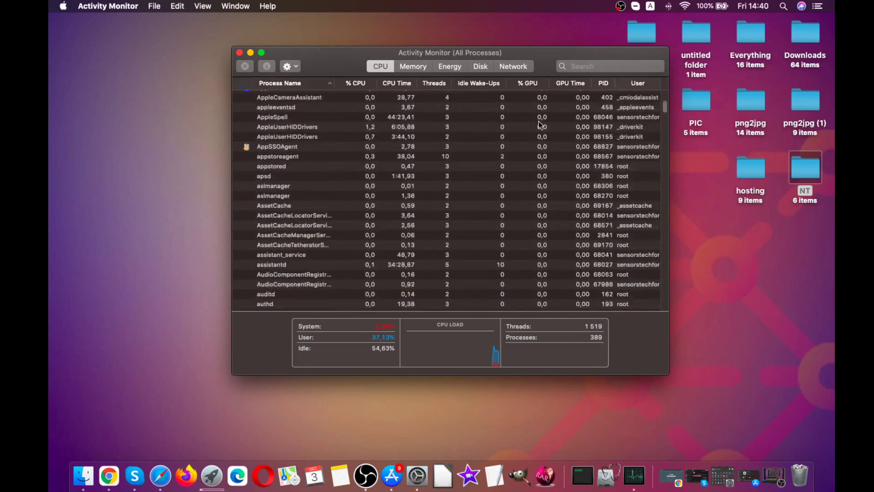
click(362, 87)
click(362, 86)
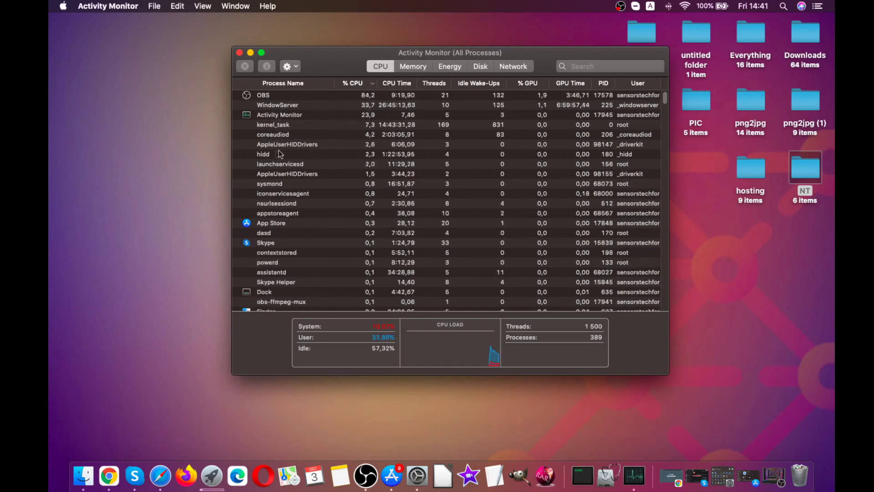
Step: Find the Google Chrome process, force quit it and close Activity Monitor
text(google)
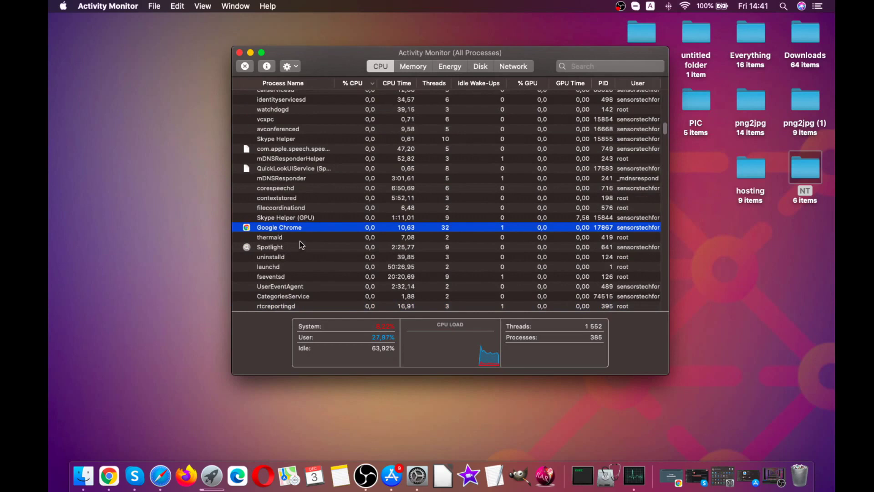
click(245, 67)
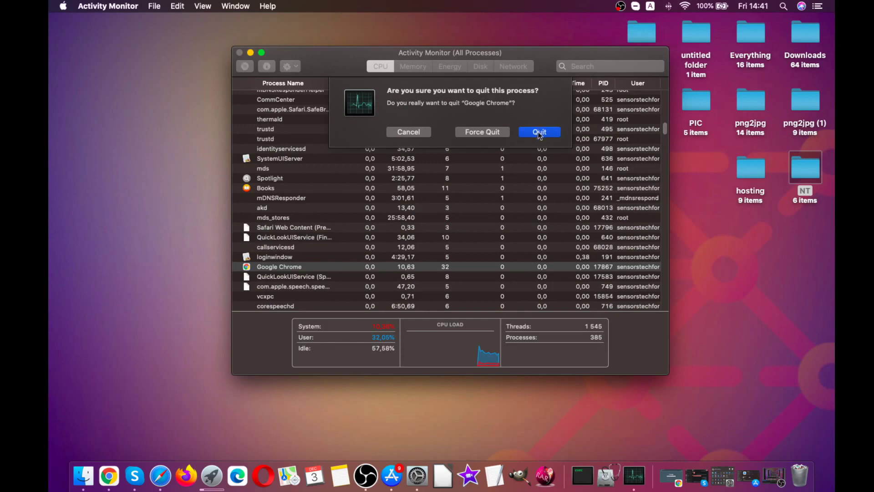
click(487, 132)
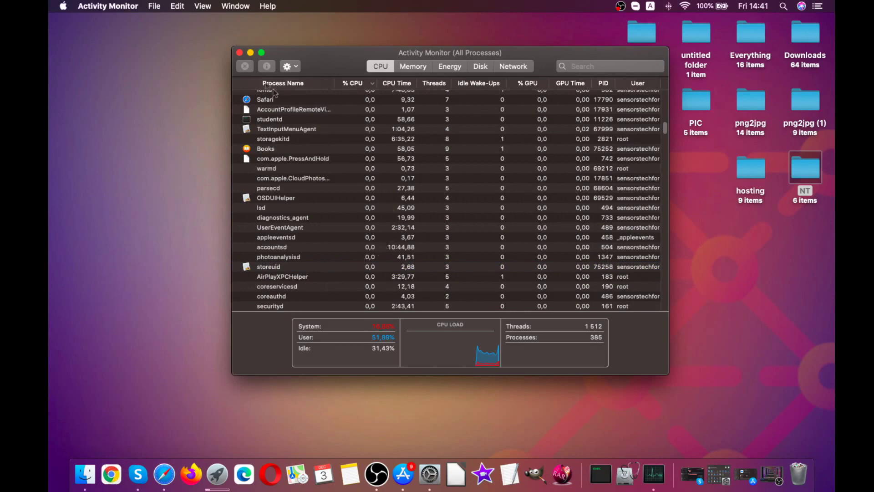
click(239, 53)
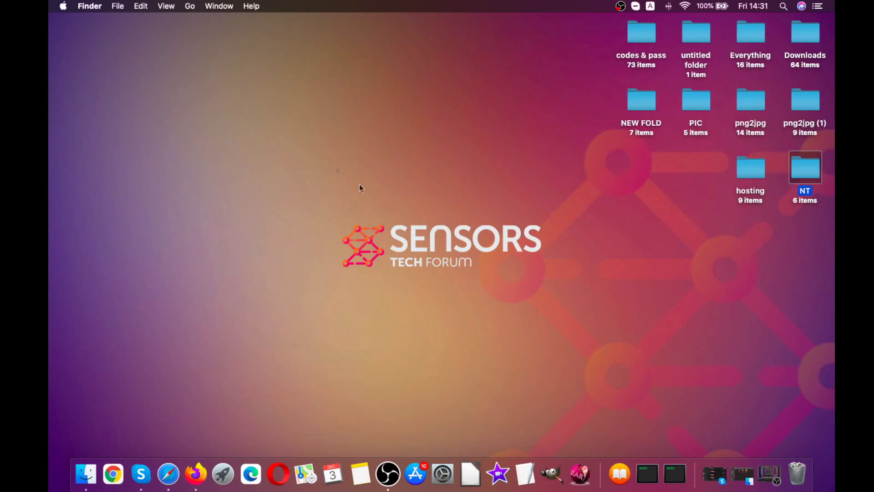
Step: Open the Applications folder in Finder and look through the installed applications down to the end of the list
click(191, 6)
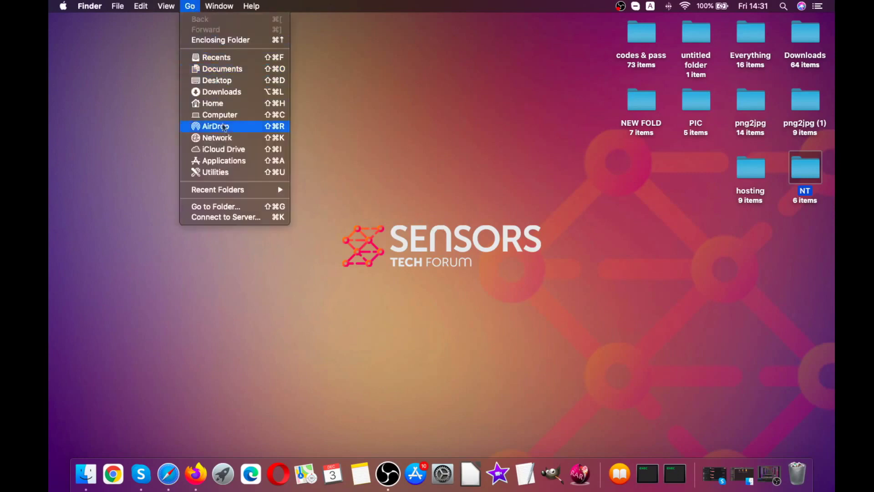
click(232, 160)
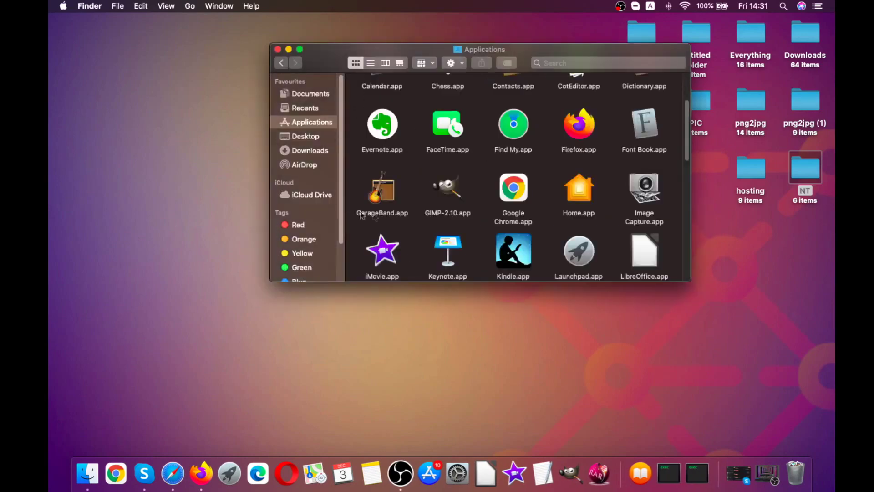
scroll(535, 169, down, 2)
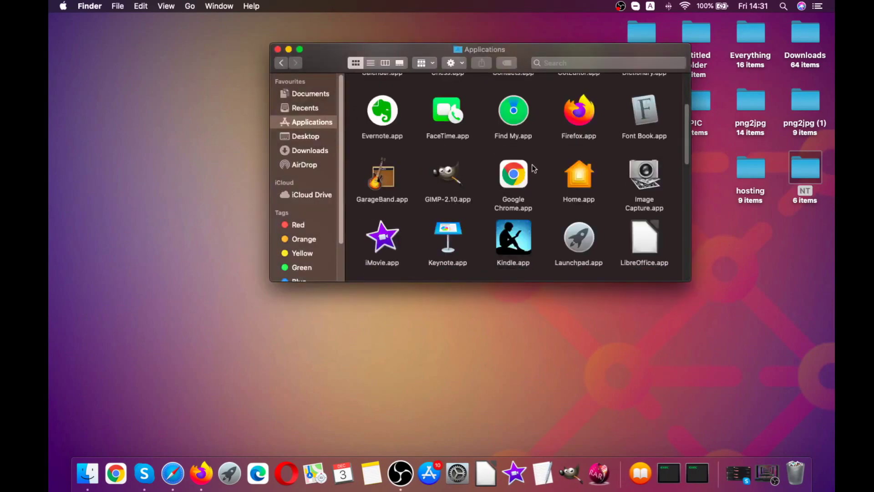
scroll(530, 165, down, 5)
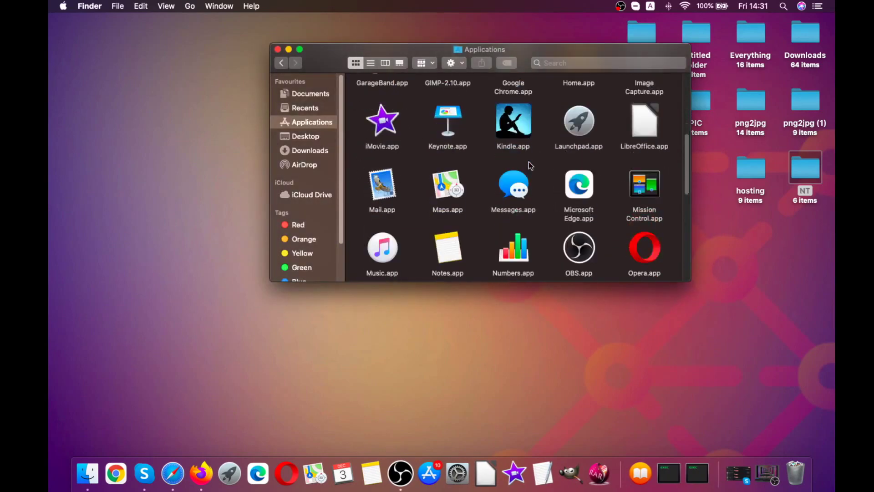
scroll(528, 162, down, 4)
scroll(530, 163, down, 5)
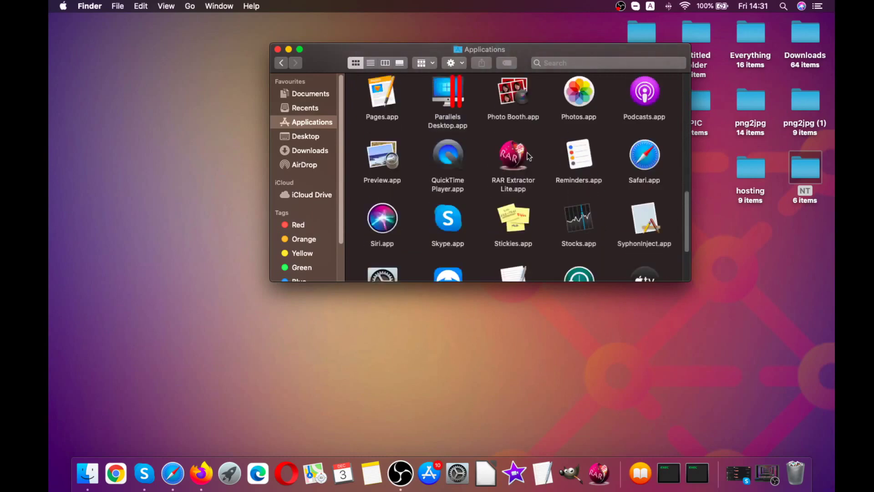
scroll(528, 156, down, 3)
scroll(528, 156, down, 4)
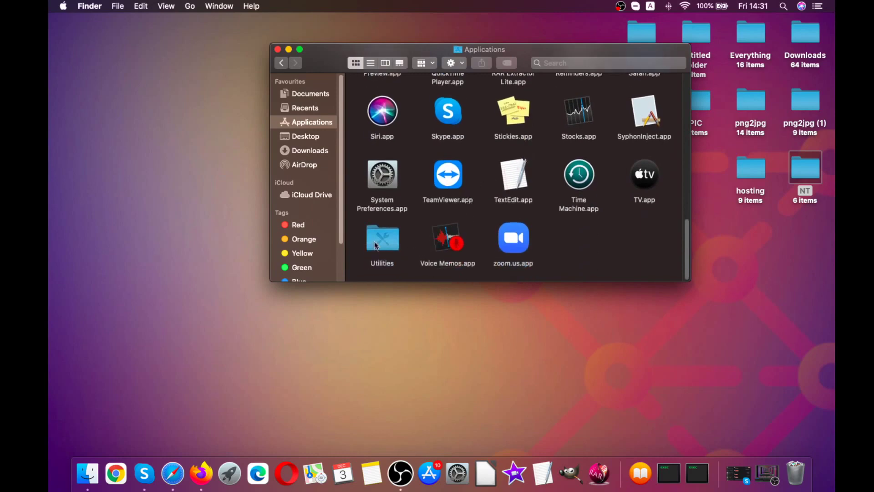
Step: Move Opera.app from the Applications folder to the Trash
scroll(383, 164, up, 8)
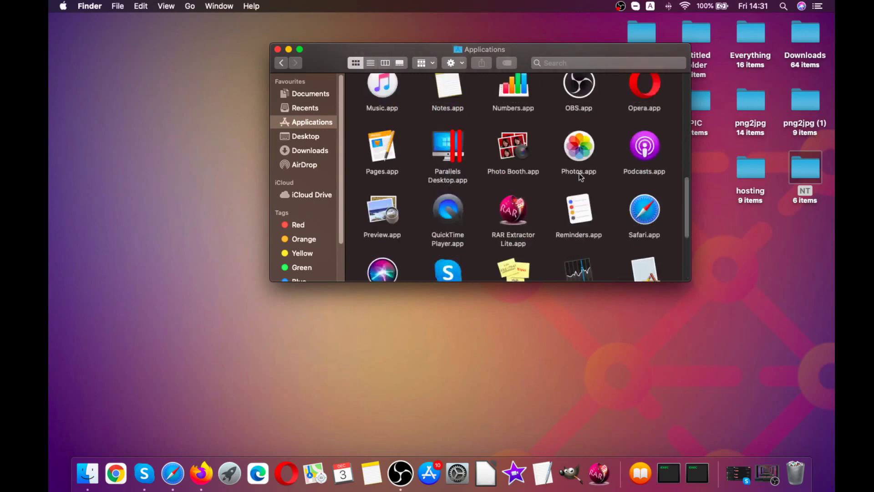
drag(641, 123, 784, 486)
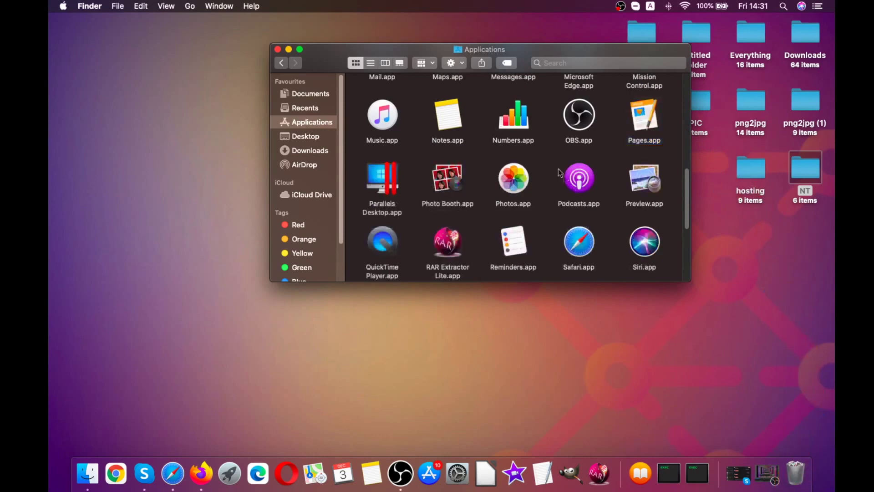
scroll(545, 159, up, 5)
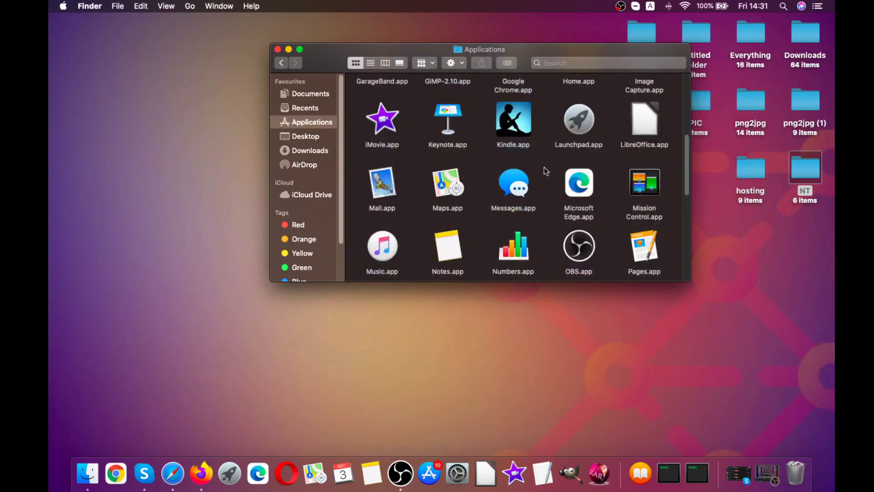
scroll(542, 174, up, 3)
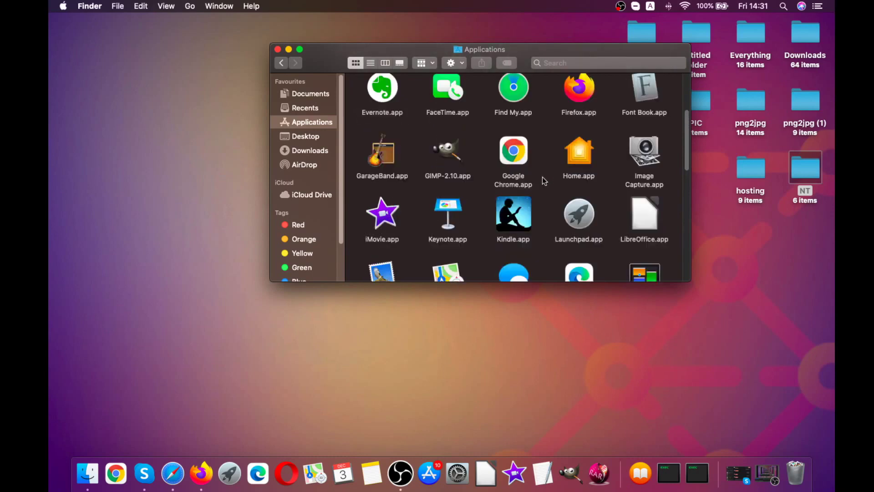
Step: Go back through the Applications folder to the start of the list and close the Finder window
scroll(542, 178, up, 4)
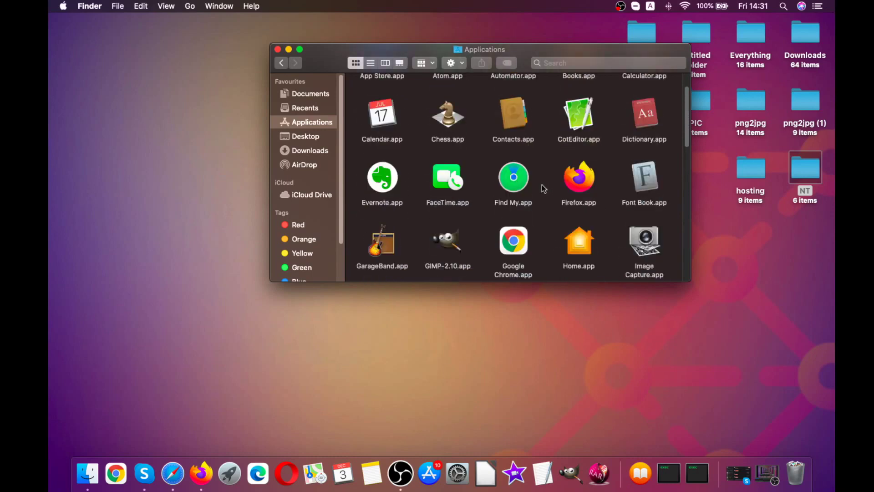
scroll(542, 184, up, 2)
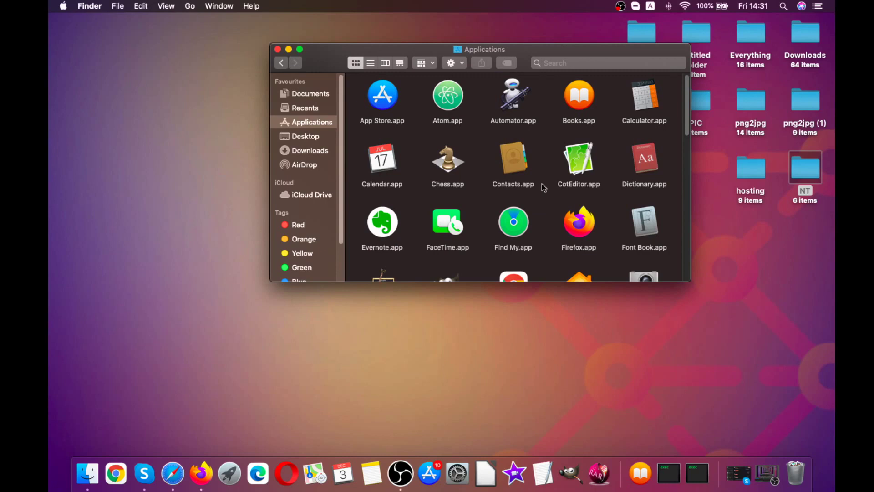
click(277, 49)
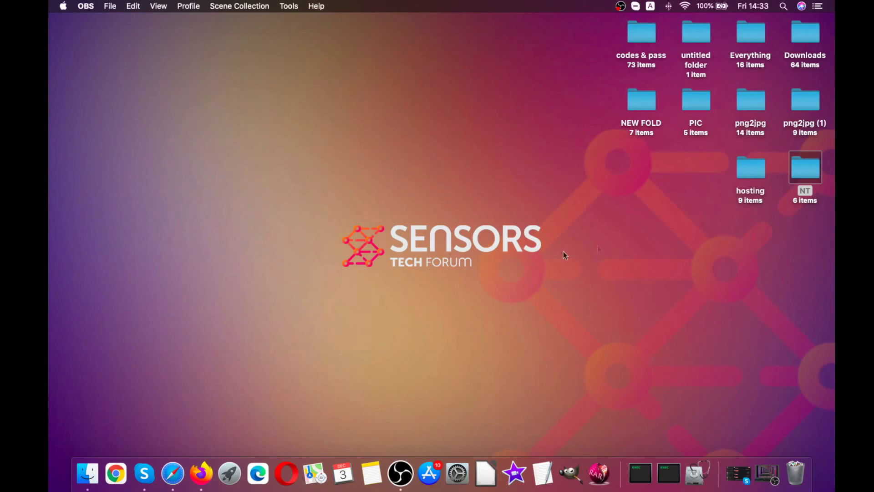
Step: Open Disk Utility through Spotlight, reposition its window and view the details of the Macintosh HD - Data and Macintosh HD volumes
click(782, 6)
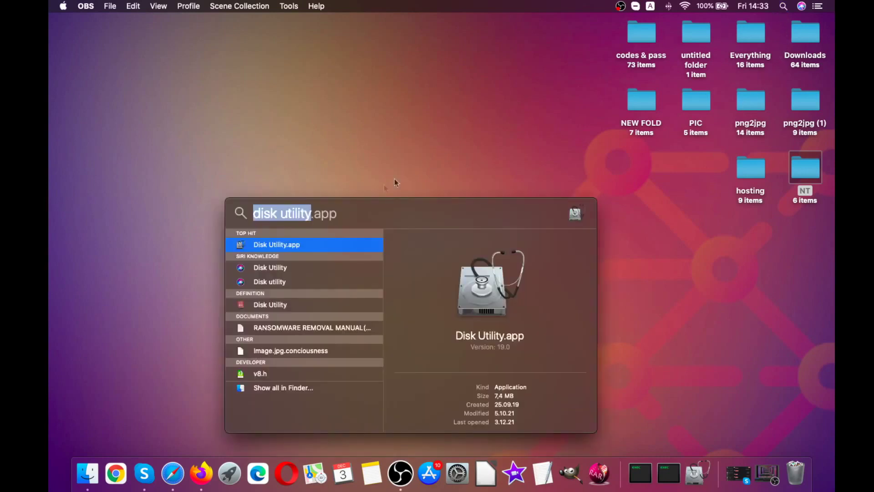
double_click(261, 246)
drag(282, 124, 350, 90)
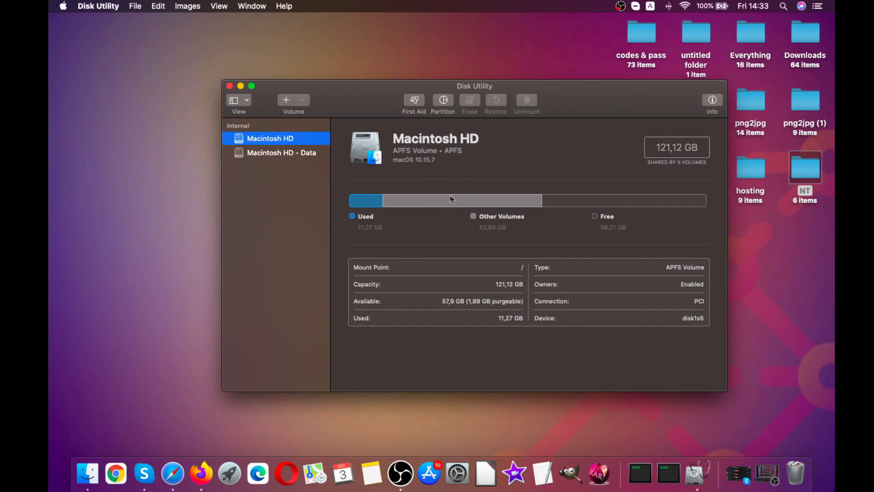
click(296, 155)
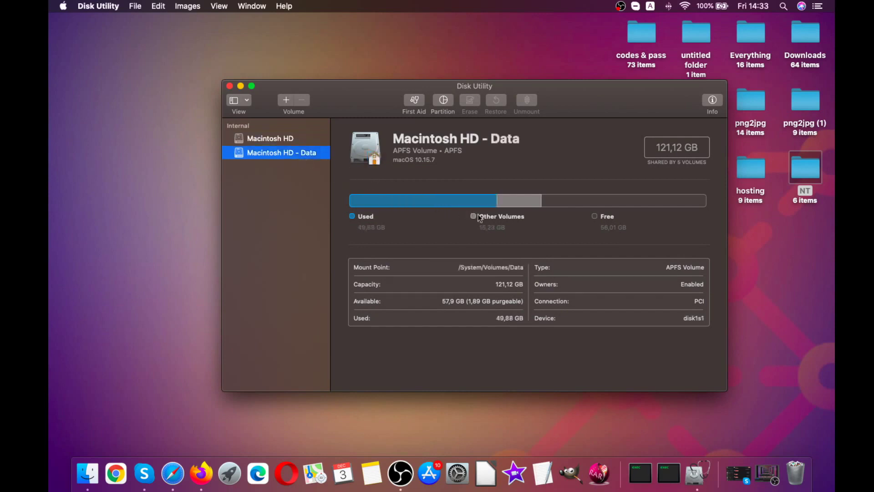
click(269, 139)
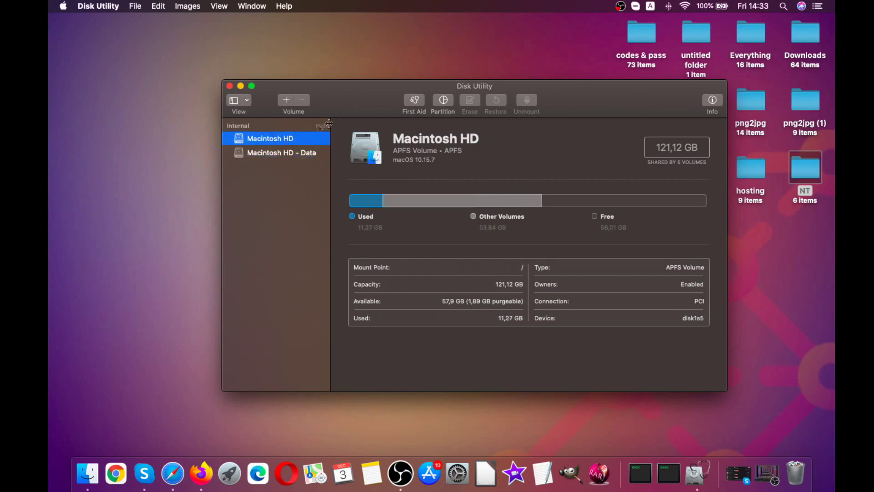
Step: Try to run First Aid on the Macintosh HD volume, cancel the startup volume verification and quit Disk Utility
click(408, 102)
click(547, 172)
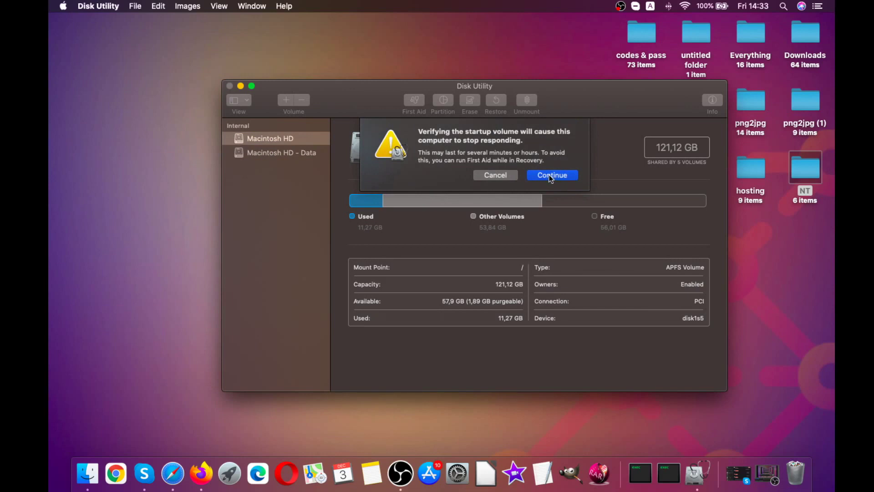
click(495, 174)
key(super+q)
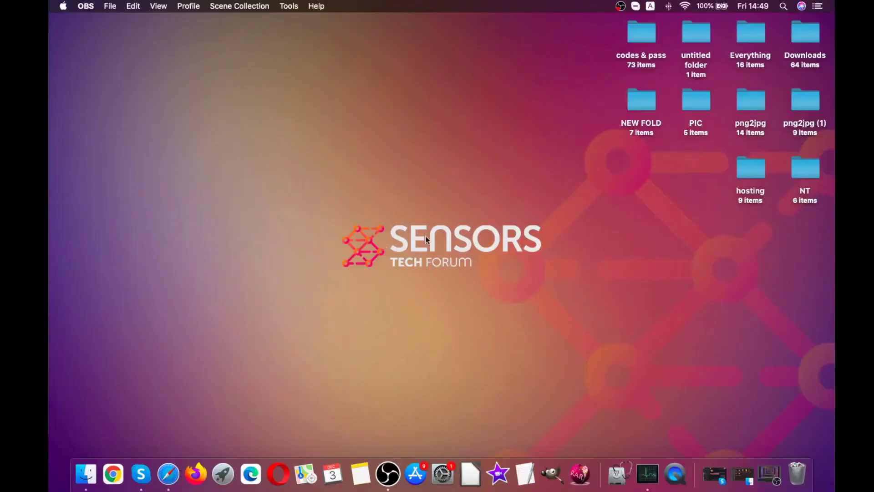
Step: Find System Preferences through Spotlight and show the Full Disk Access list in the Security & Privacy settings
click(427, 233)
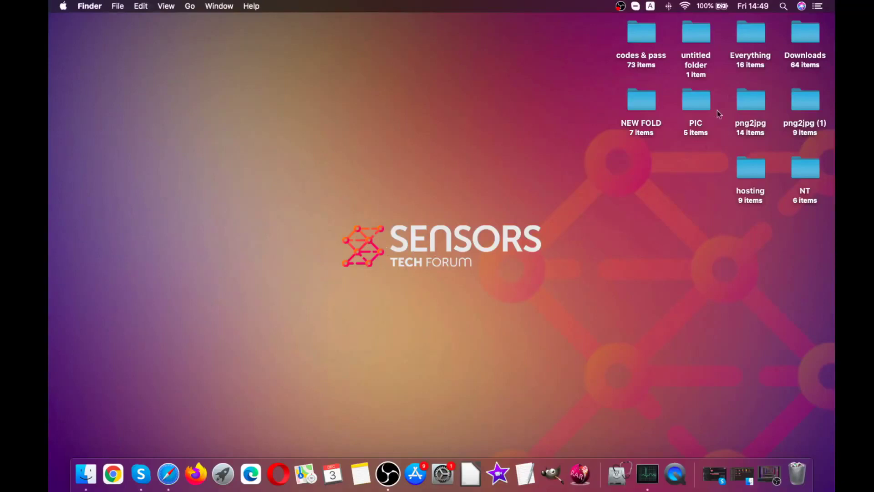
click(783, 6)
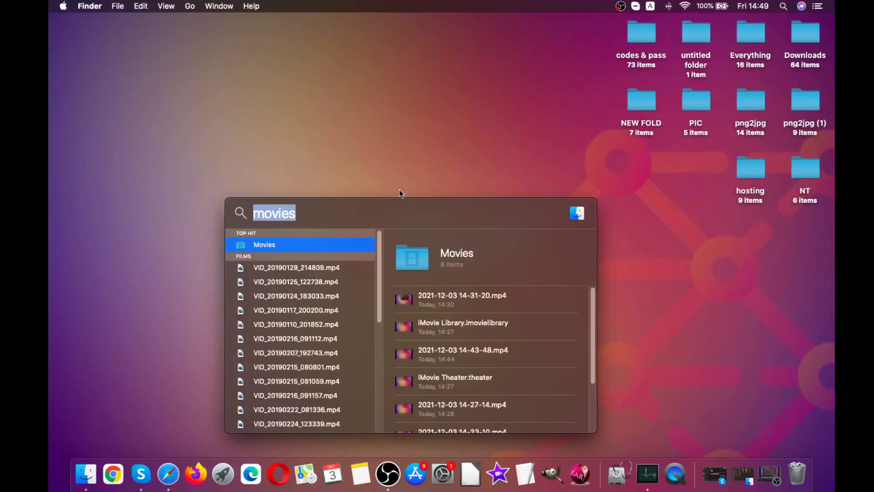
text(system preferences)
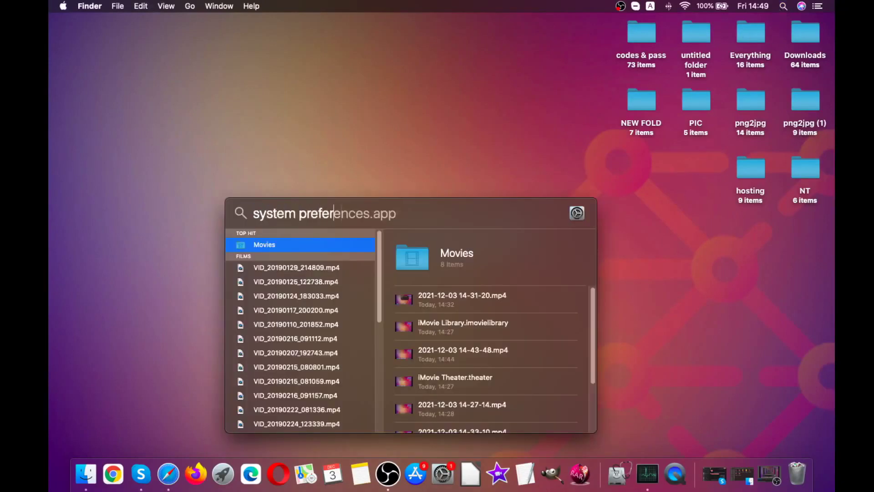
key(Return)
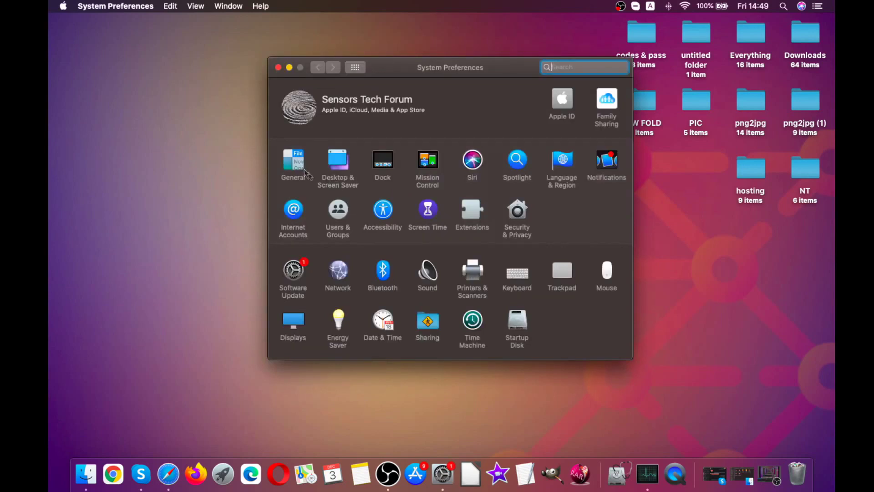
click(515, 217)
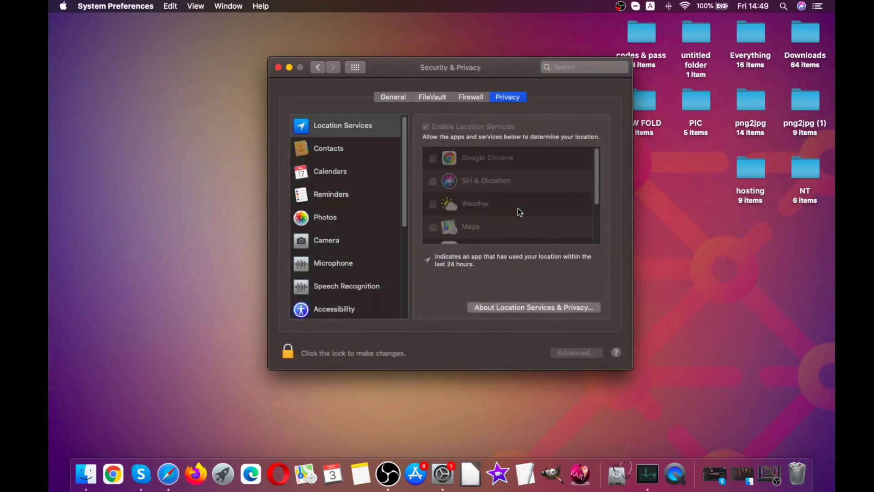
drag(405, 133, 411, 233)
click(340, 193)
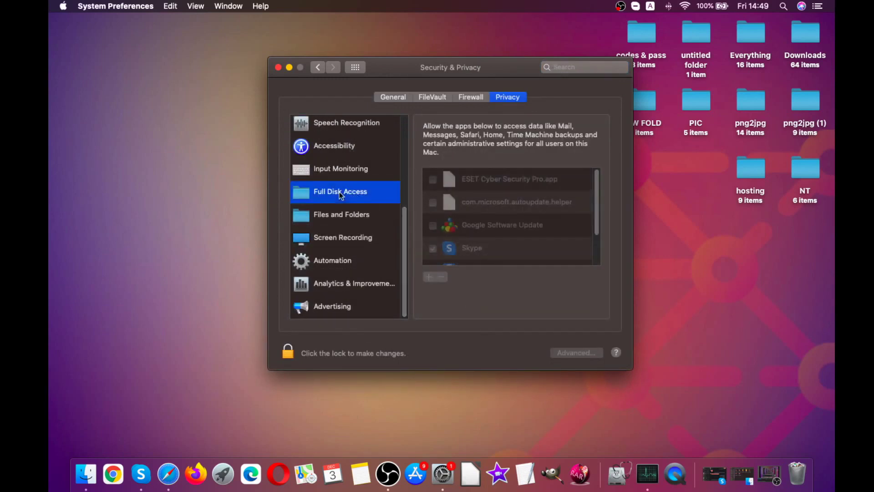
Step: Review the apps listed under Full Disk Access, including the ESET Cyber Security Pro.app and com.microsoft.autoupdate.helper entries
click(434, 181)
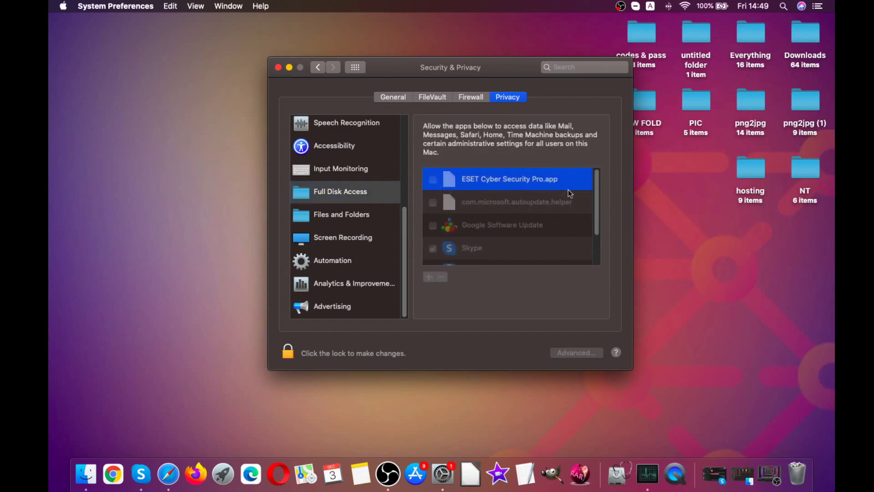
scroll(597, 191, down, 3)
click(526, 189)
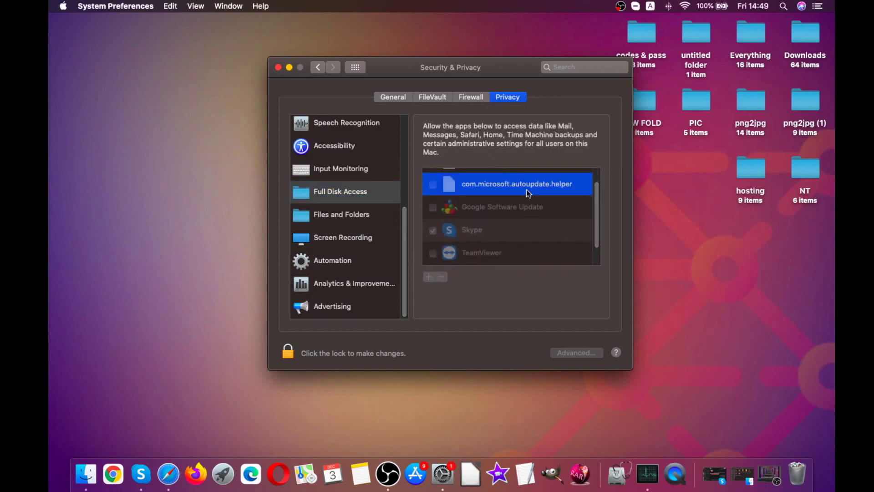
scroll(599, 204, down, 1)
scroll(599, 207, down, 1)
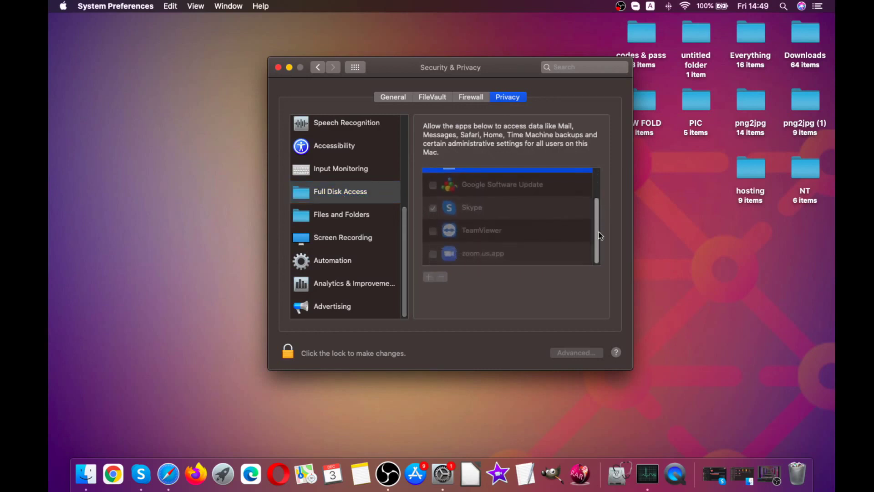
scroll(598, 238, up, 2)
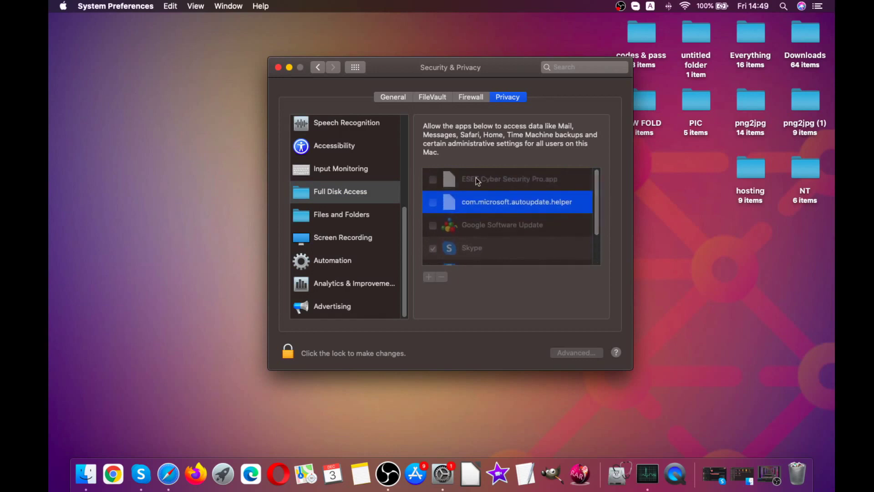
click(500, 179)
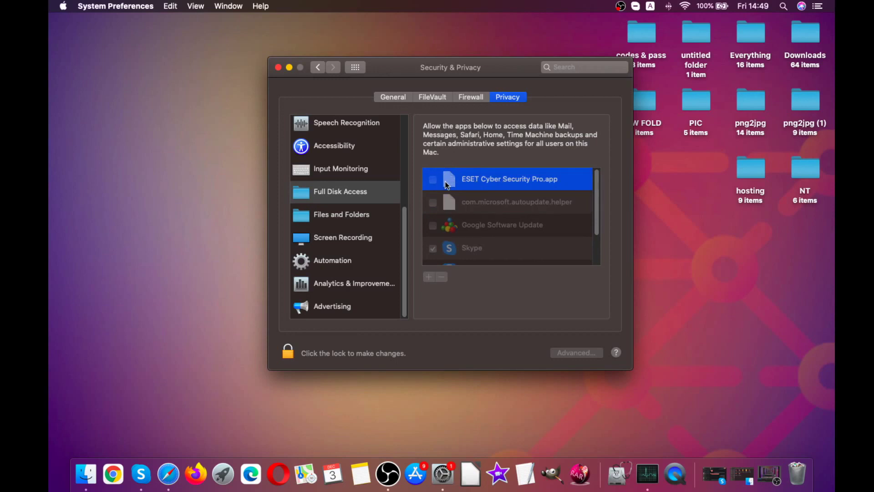
click(461, 203)
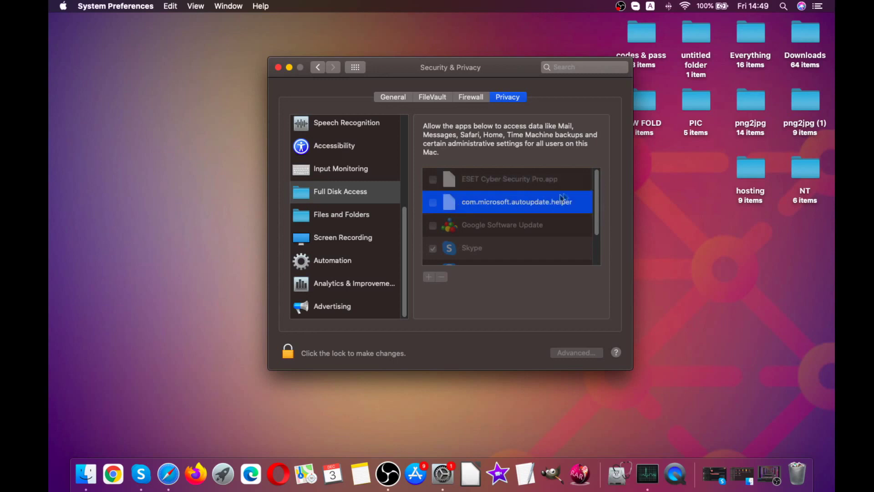
drag(596, 187, 597, 216)
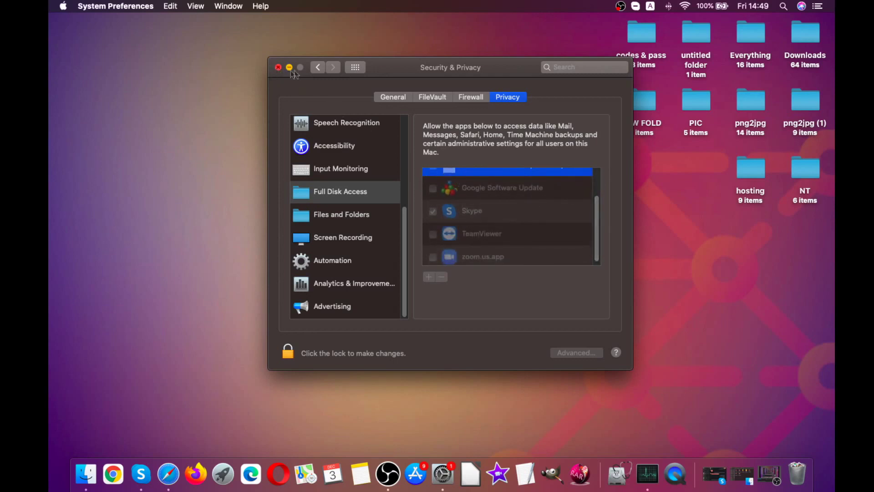
Step: Turn off notifications from Firefox in the Notifications settings and close System Preferences after checking the Parallels Desktop entry
click(318, 68)
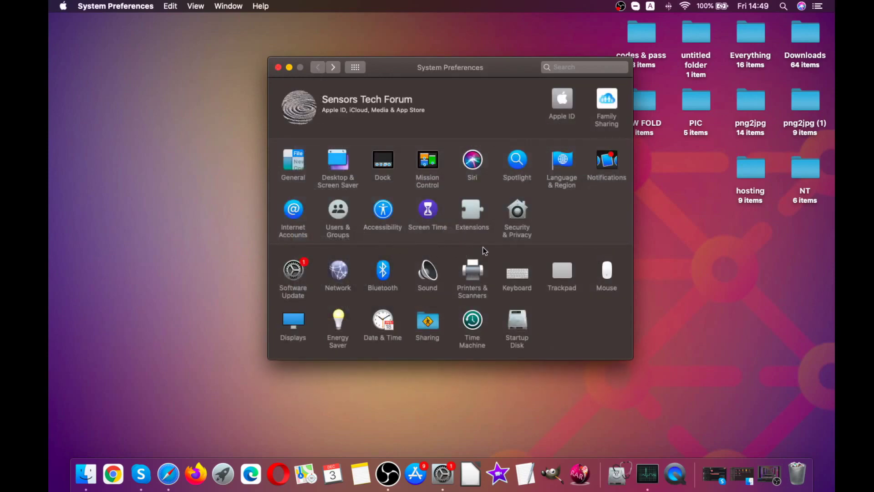
click(598, 161)
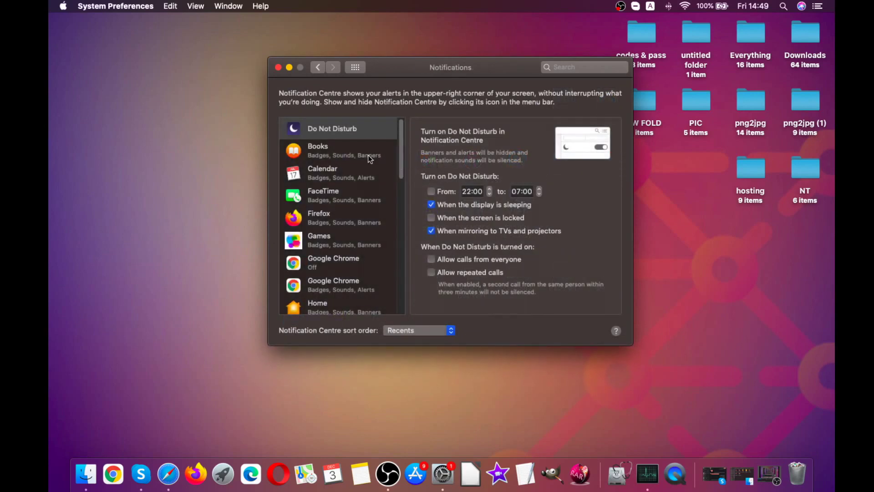
click(326, 215)
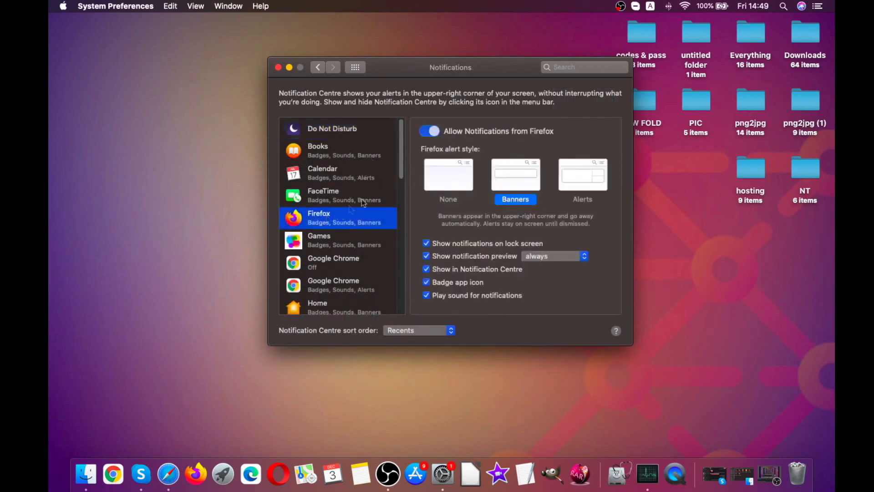
click(428, 131)
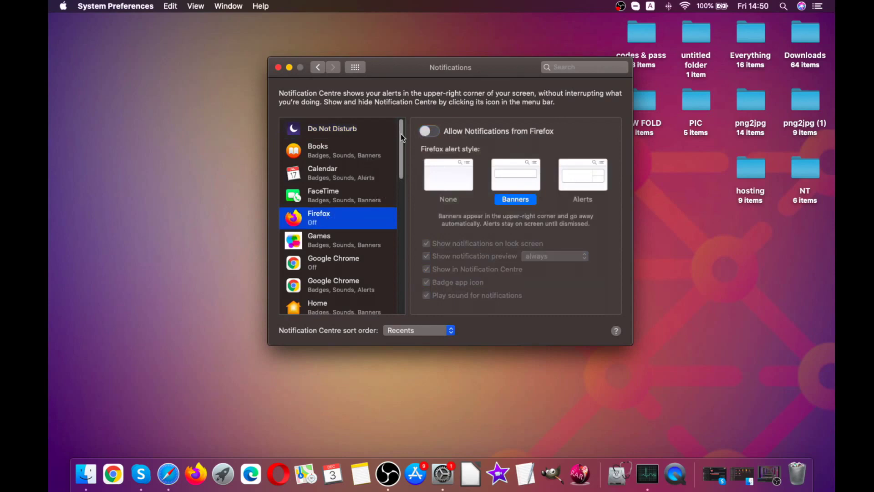
drag(400, 133, 398, 184)
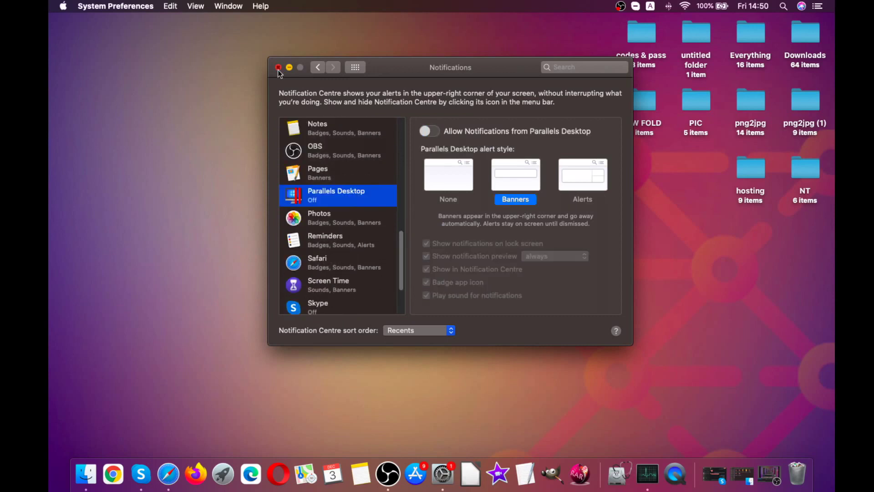
click(278, 67)
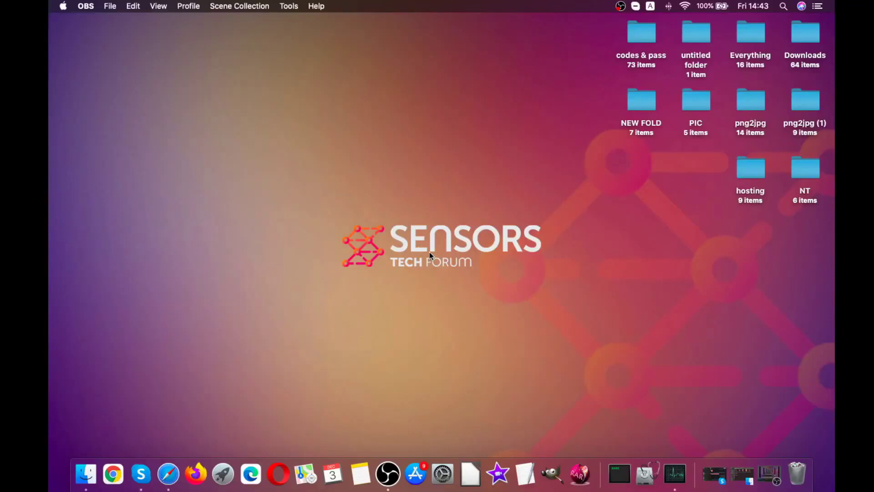
Step: Show the Applications folder in Finder and look through the installed apps for unwanted ones
click(430, 253)
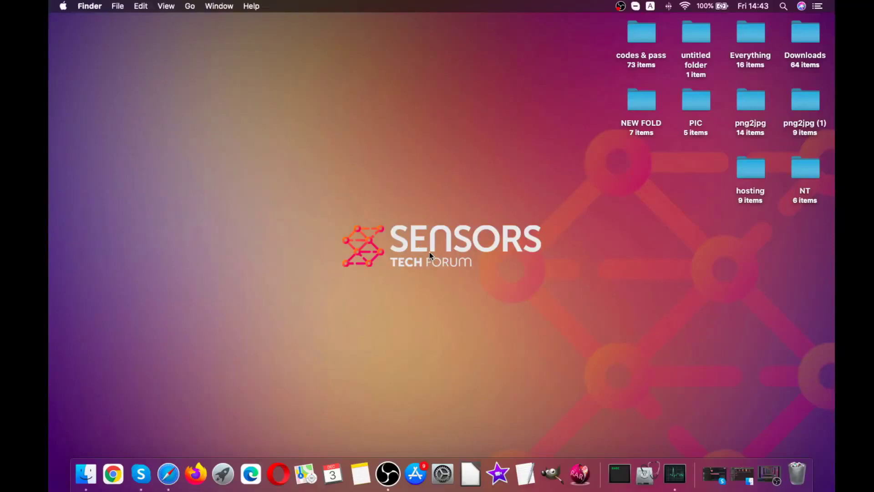
click(189, 6)
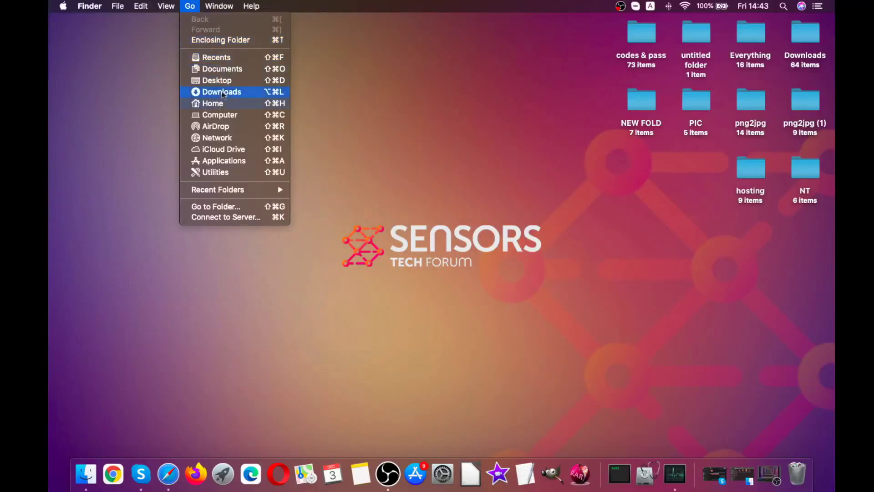
click(220, 162)
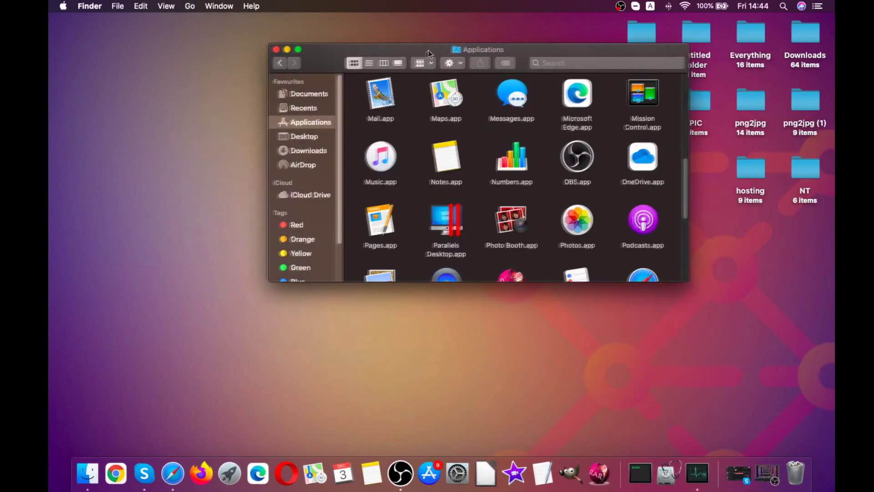
drag(434, 56, 403, 69)
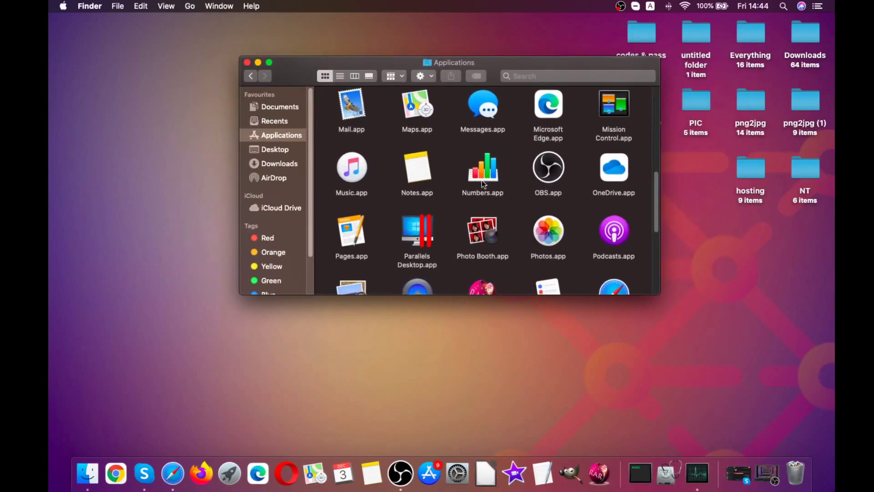
scroll(483, 182, down, 3)
scroll(482, 181, down, 5)
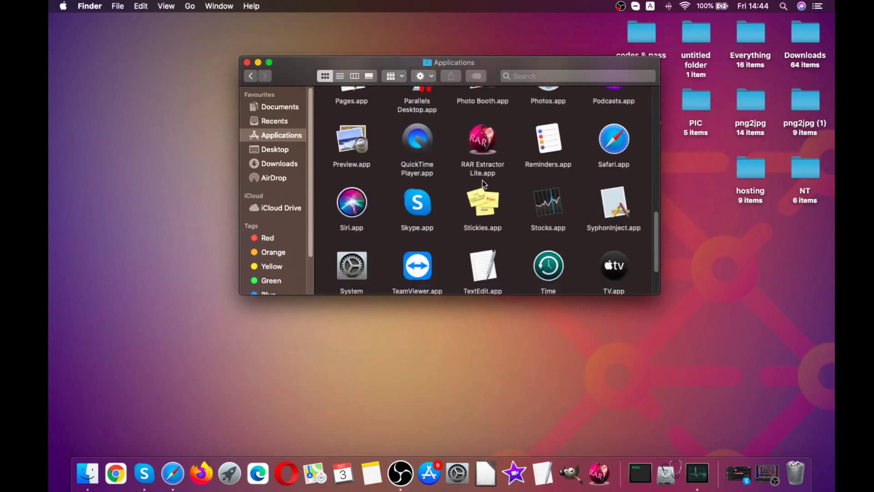
scroll(479, 180, down, 2)
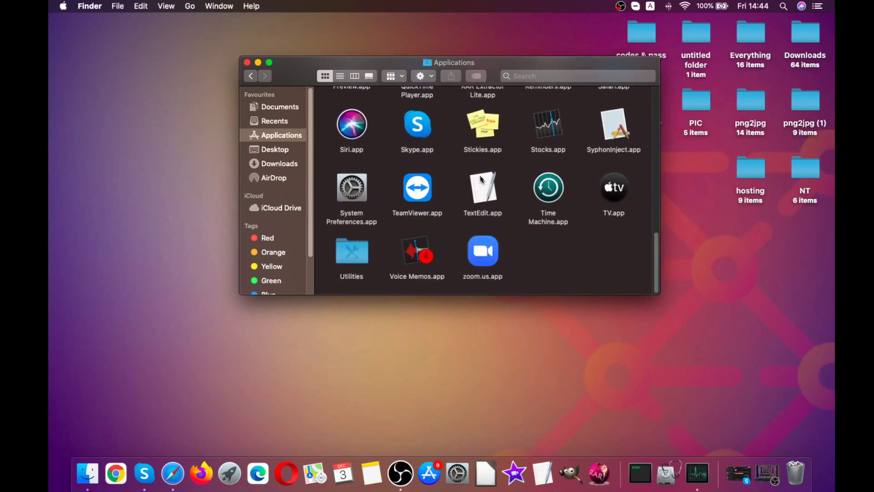
scroll(543, 239, up, 5)
scroll(543, 239, up, 5)
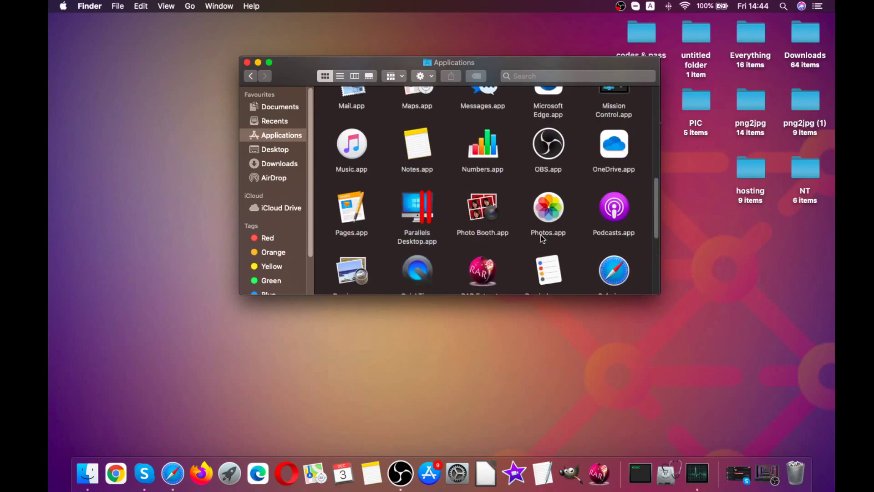
scroll(543, 239, up, 8)
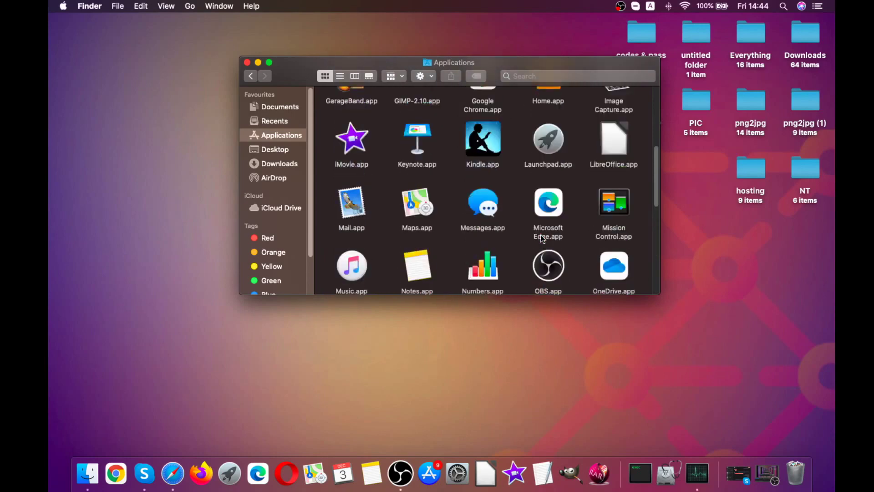
scroll(543, 238, up, 3)
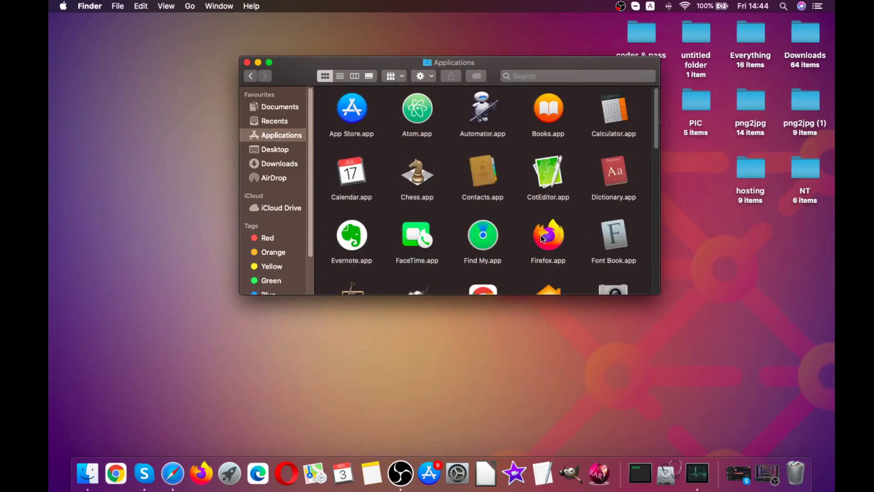
Step: Search Finder for "onedrive" and move OneDrive.app to the Trash, authorising the removal with the account password
click(566, 78)
text(o)
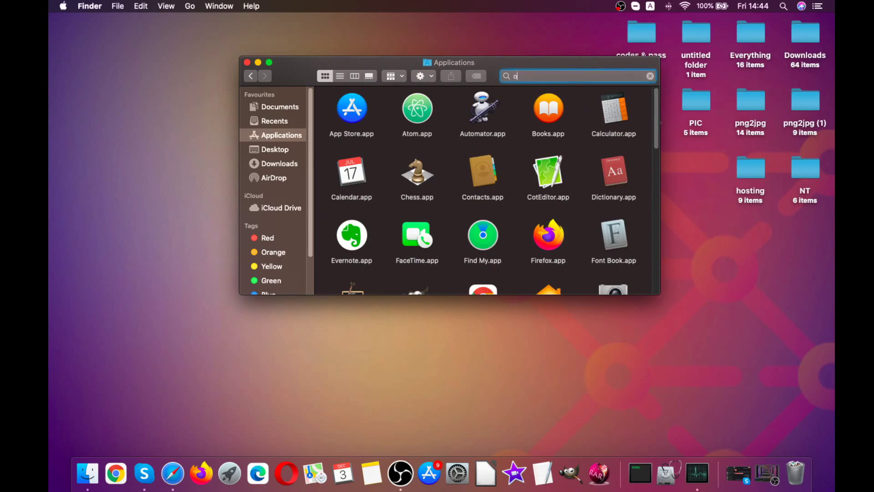
text(nedrive)
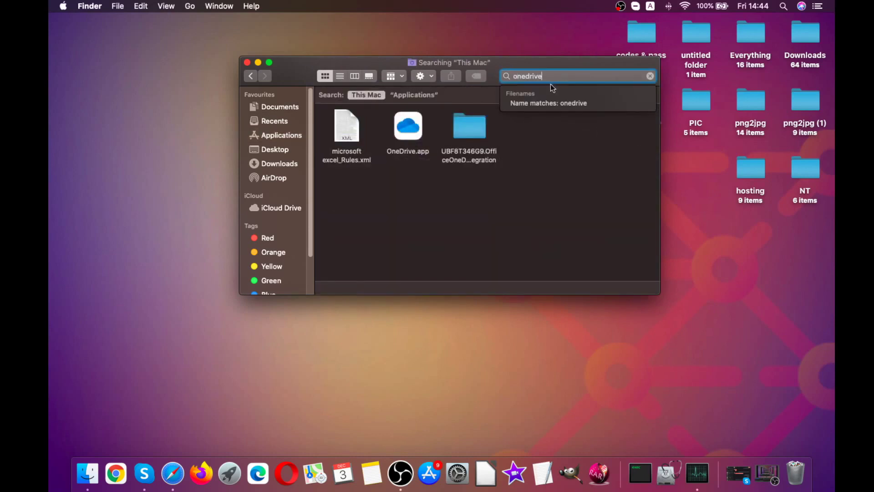
click(408, 132)
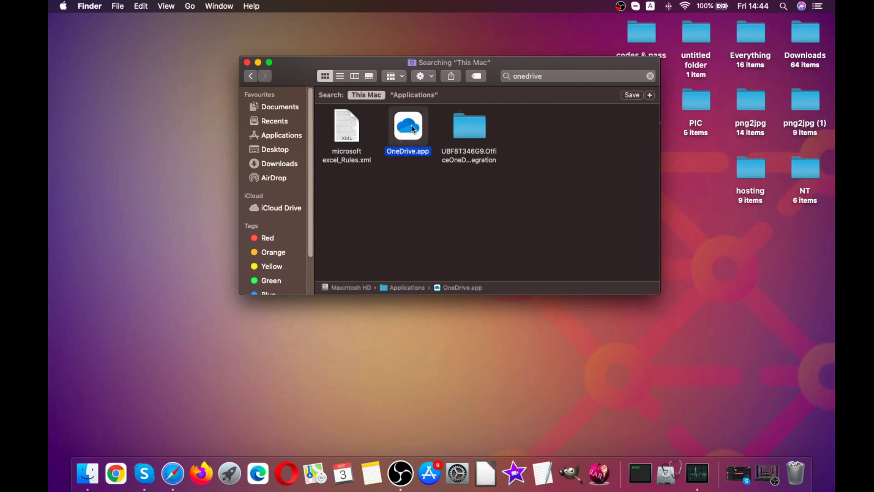
drag(405, 129, 795, 488)
text(******)
click(528, 201)
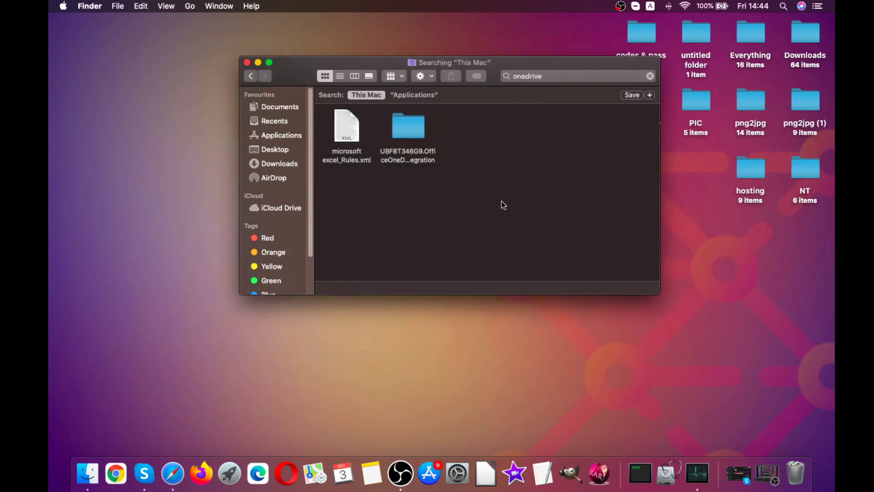
Step: Check the folders stored in iCloud Drive and close the Finder window
click(258, 209)
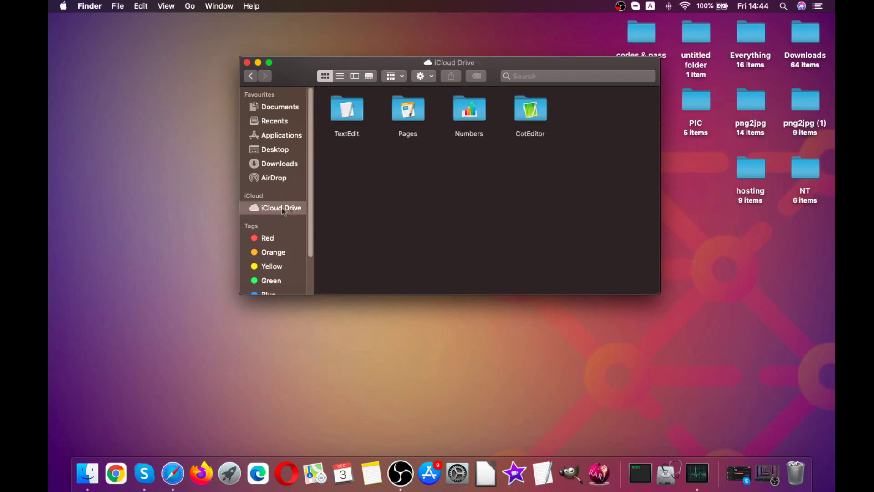
click(246, 62)
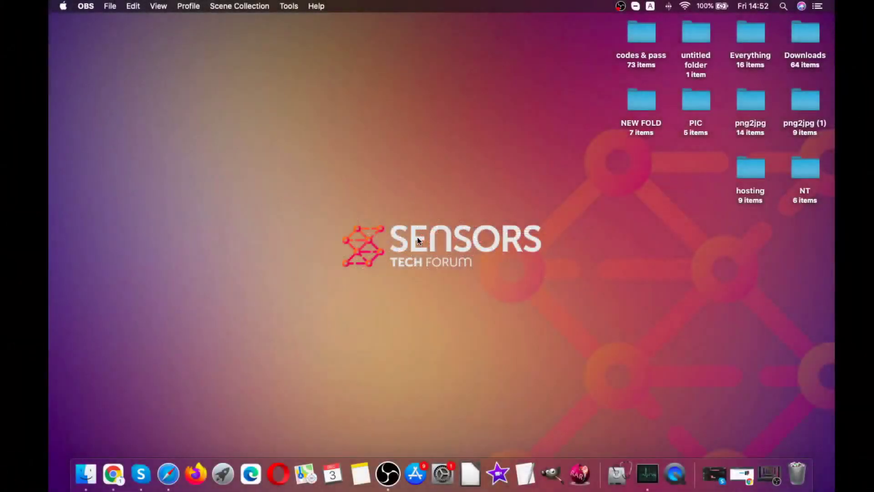
Step: Find System Preferences through Spotlight and review the advanced automatic update options under Software Update
click(418, 240)
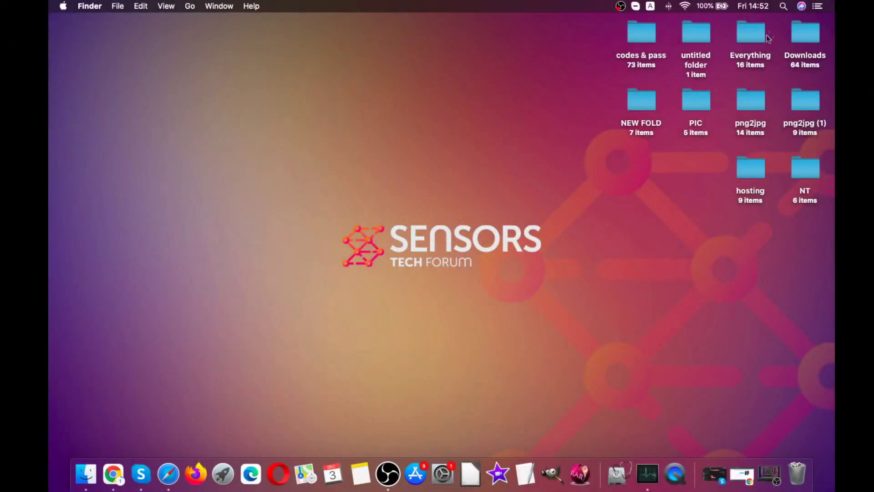
click(783, 7)
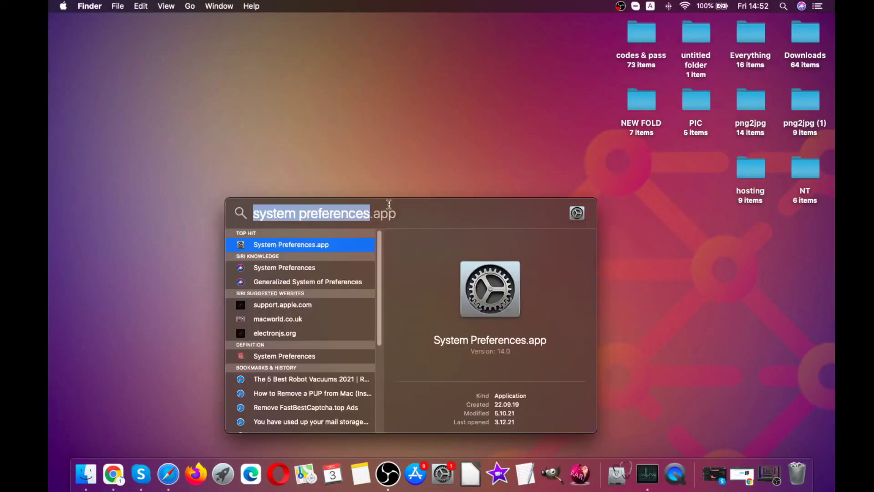
key(Return)
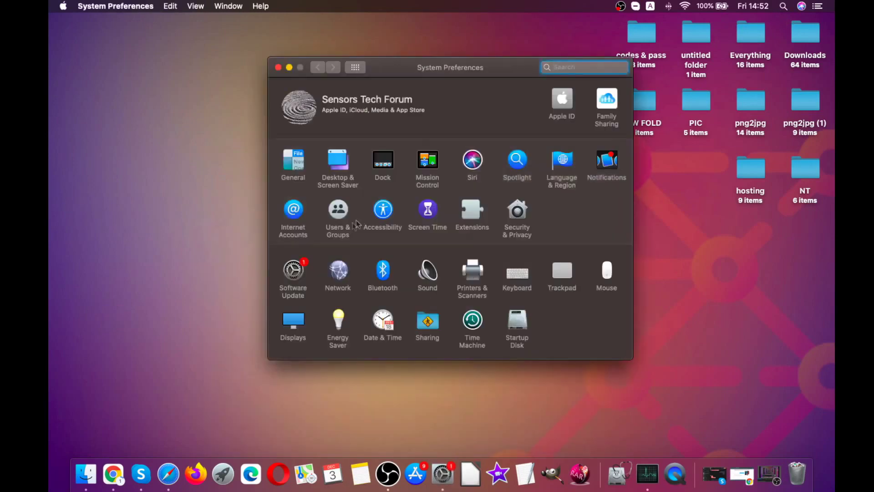
click(294, 271)
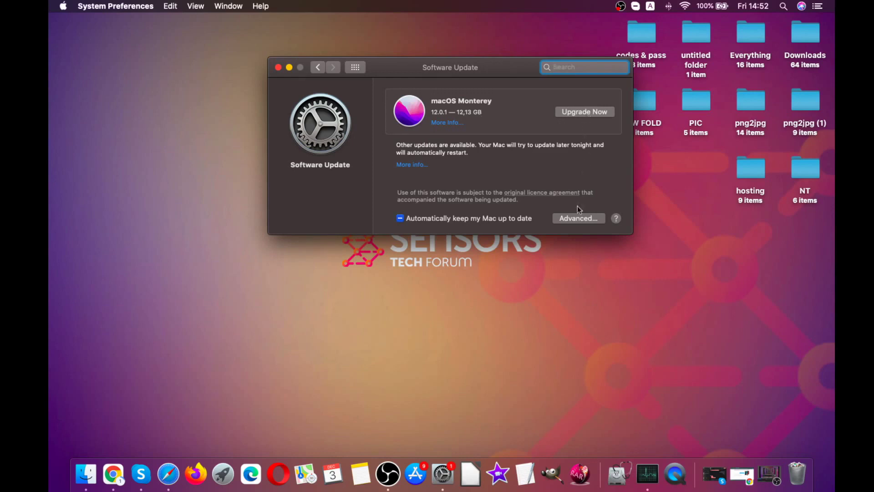
click(577, 219)
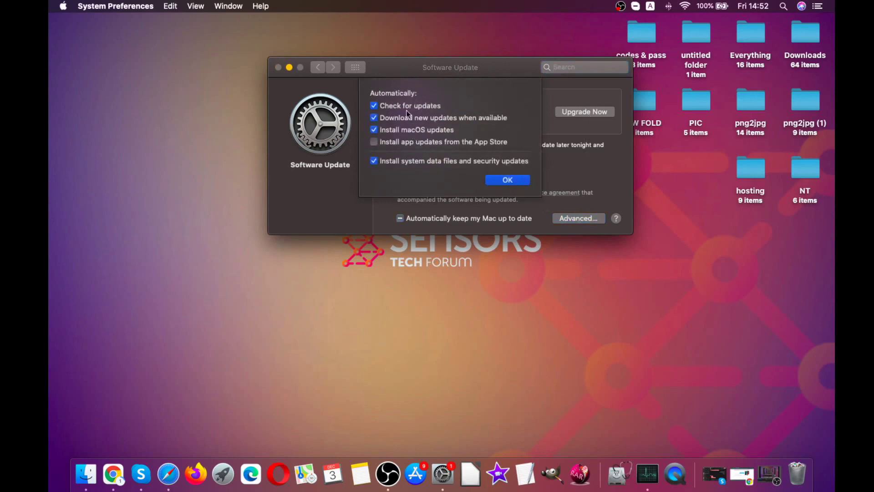
click(503, 180)
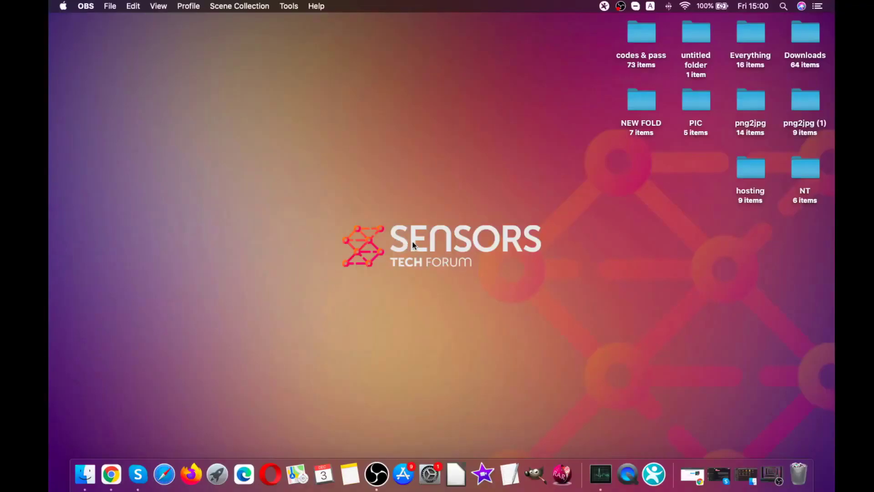
Step: Launch SpyHunter and show the Custom Scan options of its Malware/Mac Scan
click(654, 474)
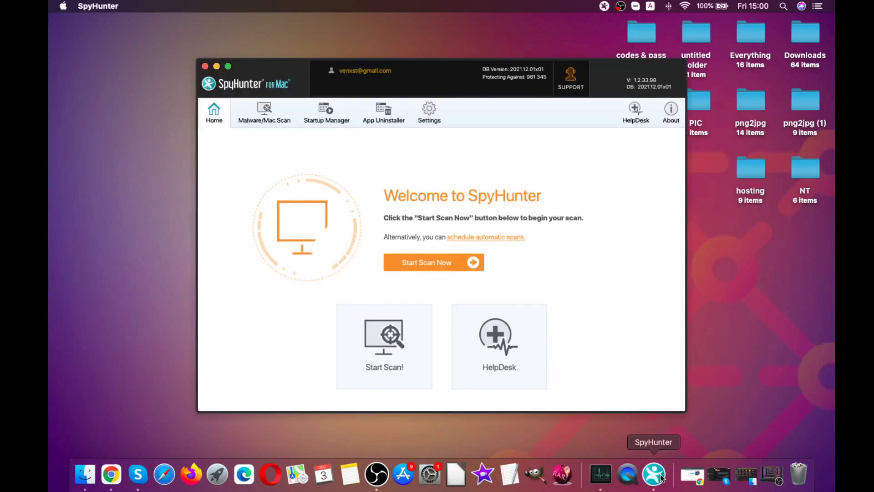
drag(444, 79, 433, 87)
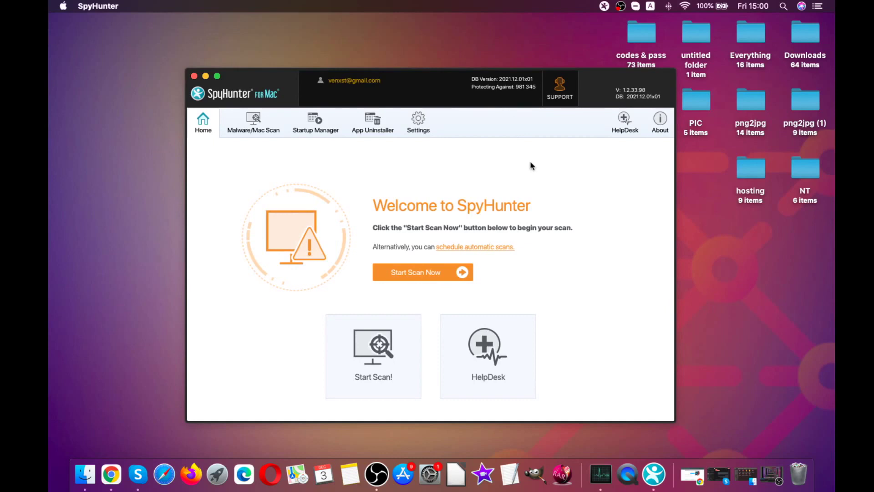
click(250, 122)
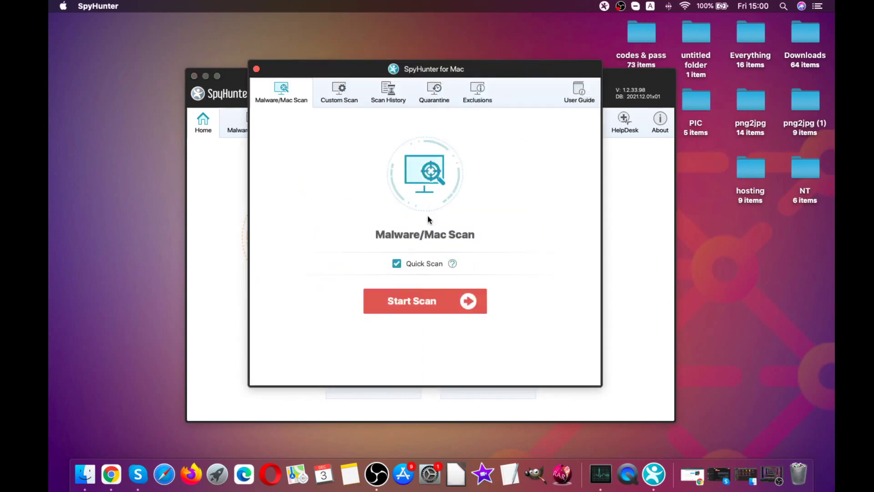
click(331, 97)
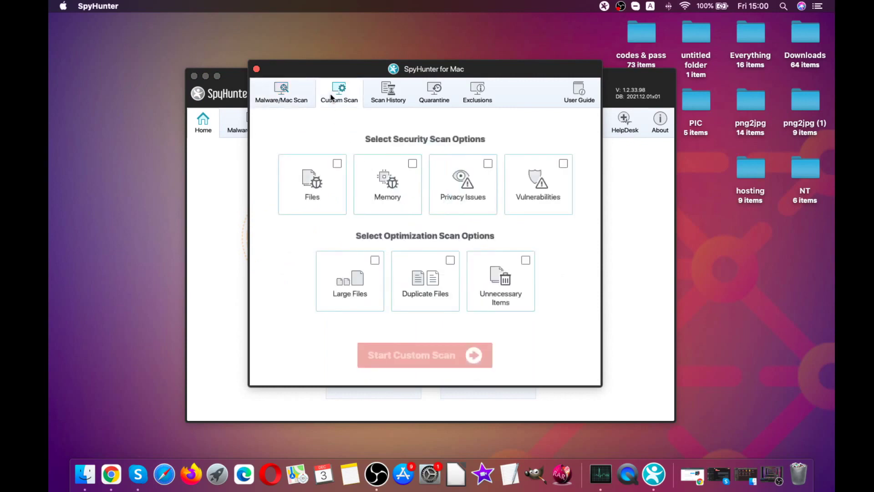
Step: Start a custom scan covering Files, Memory, Privacy Issues, Vulnerabilities, Large Files, Duplicate Files and Unnecessary Items
click(337, 164)
click(413, 164)
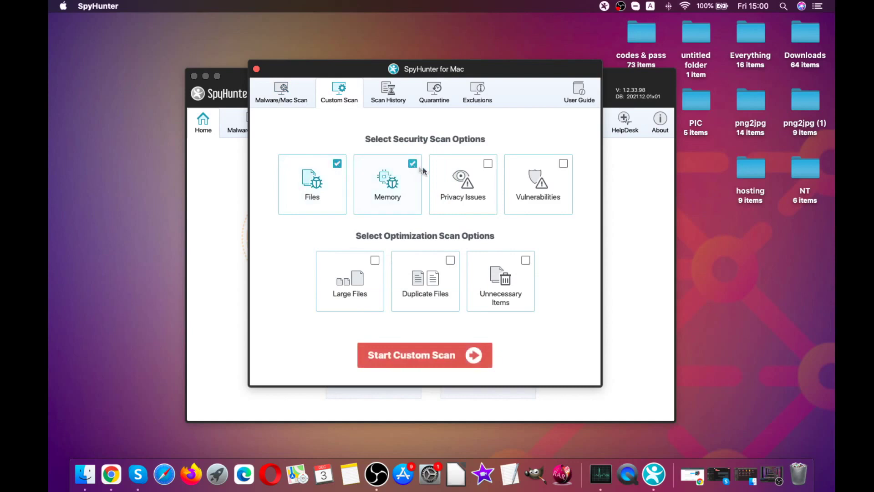
click(487, 164)
click(563, 164)
click(375, 260)
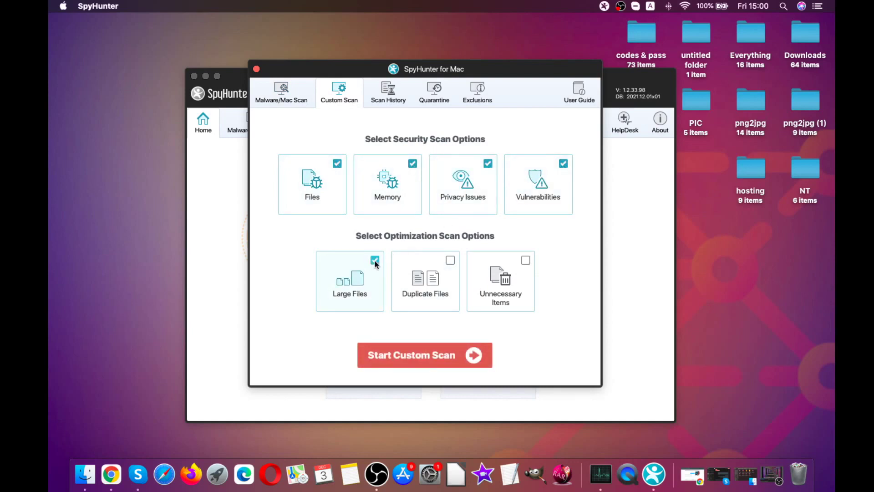
click(450, 261)
click(525, 261)
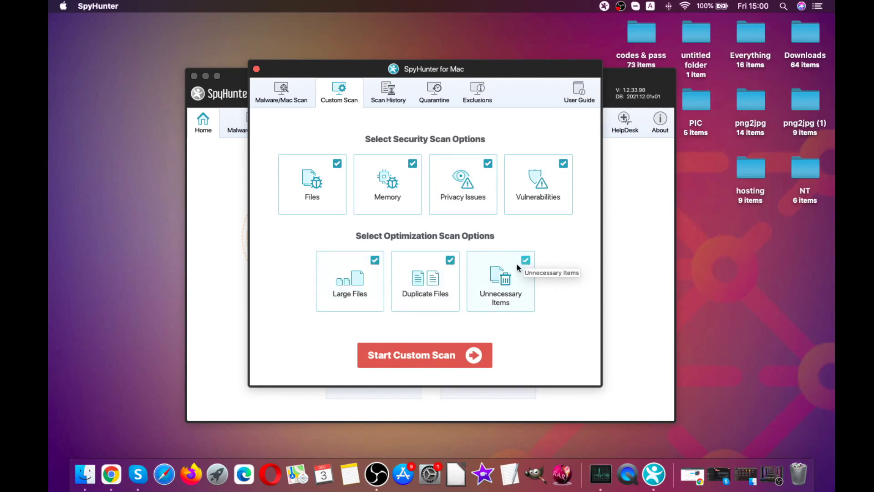
click(432, 354)
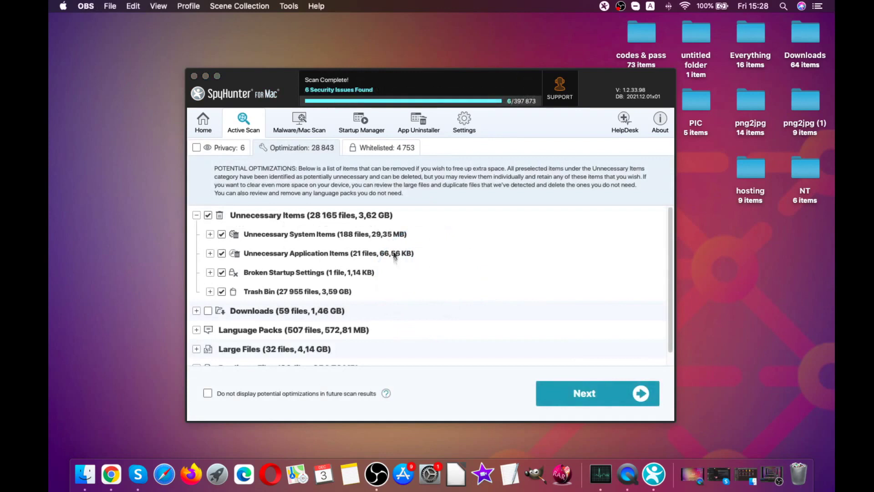
Step: Review the optimization results of the scan, including the individual entries under Duplicate Files
scroll(306, 277, down, 1)
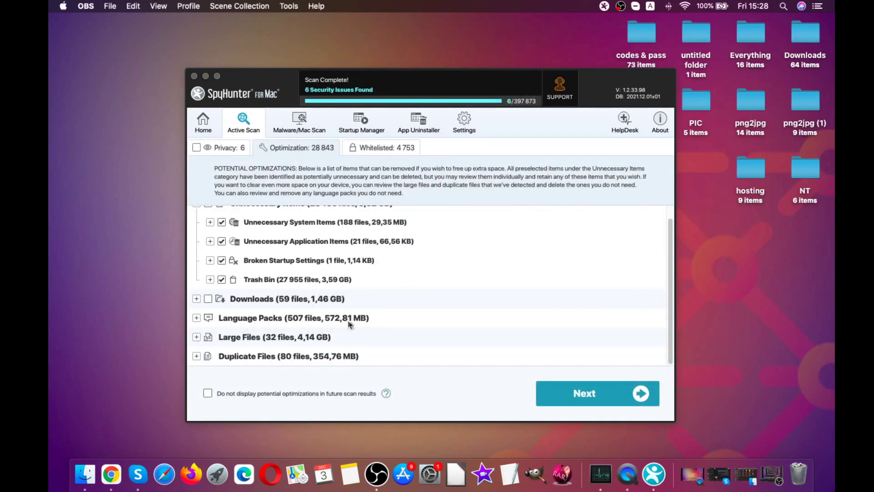
click(197, 355)
scroll(246, 319, down, 10)
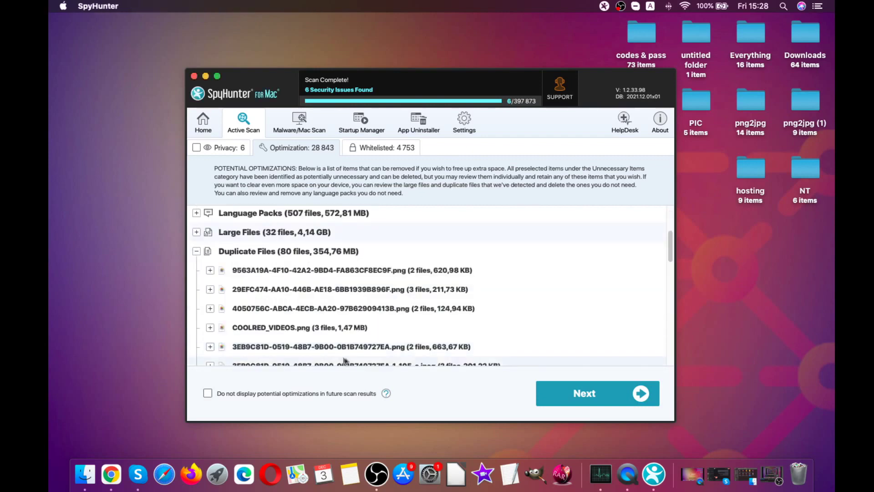
scroll(278, 321, up, 10)
click(197, 305)
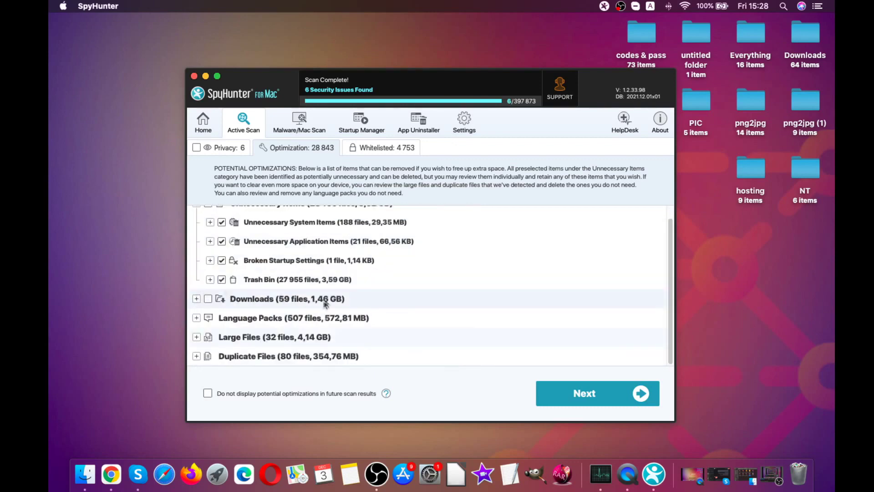
scroll(285, 261, up, 2)
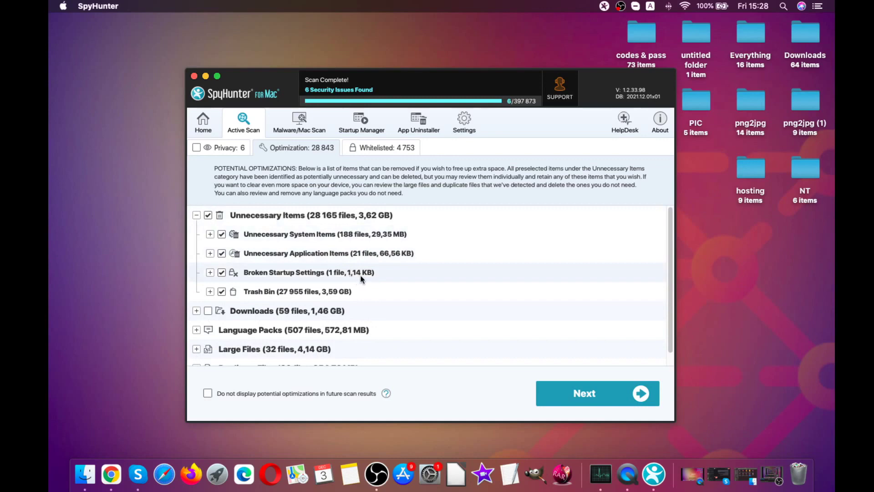
Step: Review the privacy results and select all the detected cookies for removal
click(220, 146)
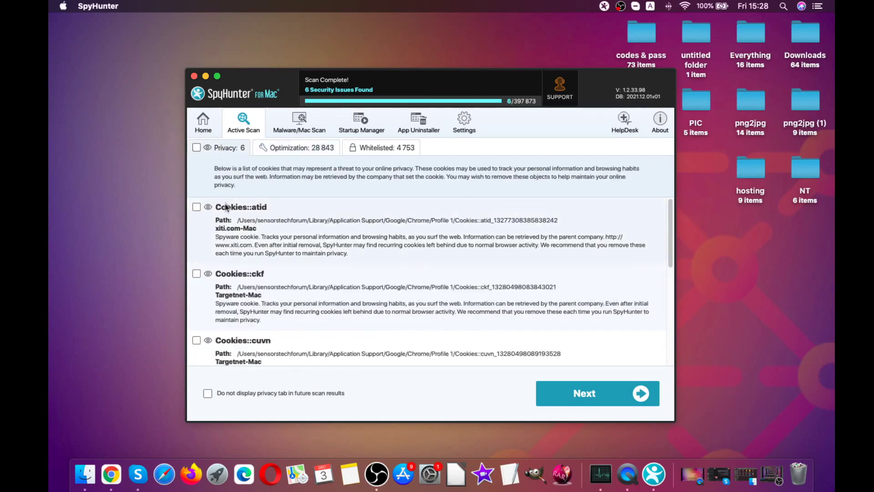
scroll(254, 282, down, 3)
scroll(240, 286, up, 5)
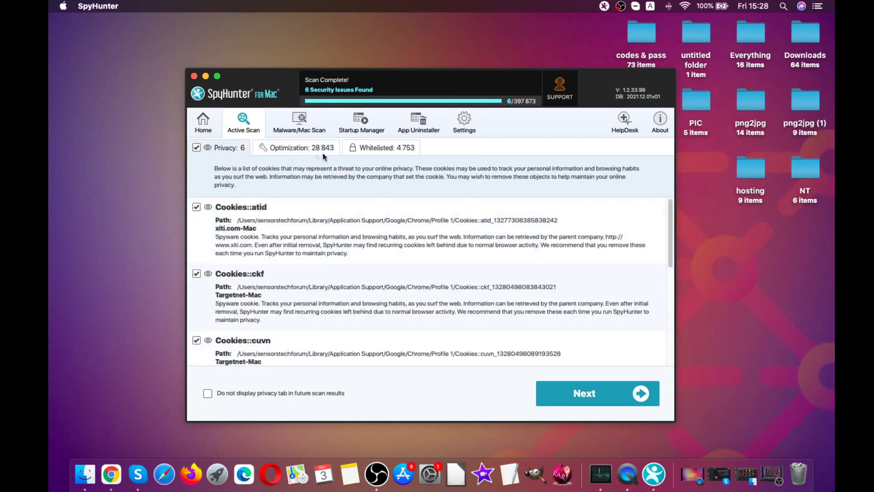
Step: Remove the selected privacy and optimization items, letting SpyHunter close the open browsers, and quit SpyHunter
click(307, 150)
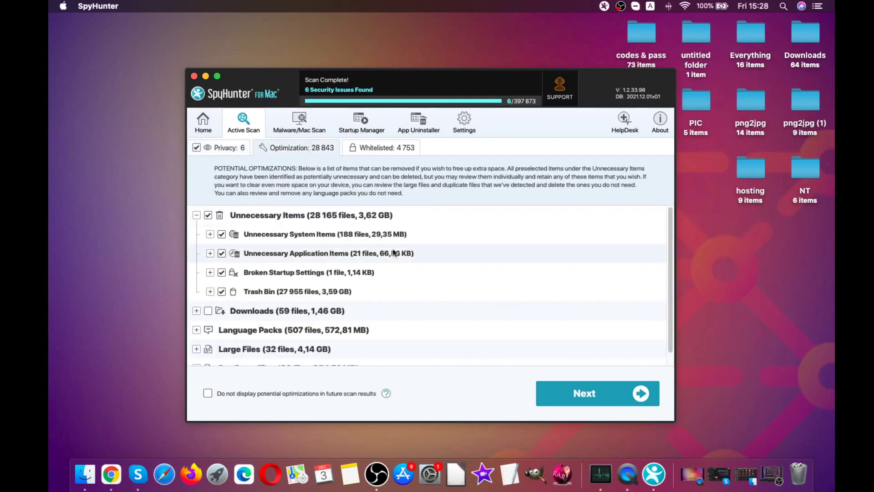
click(598, 394)
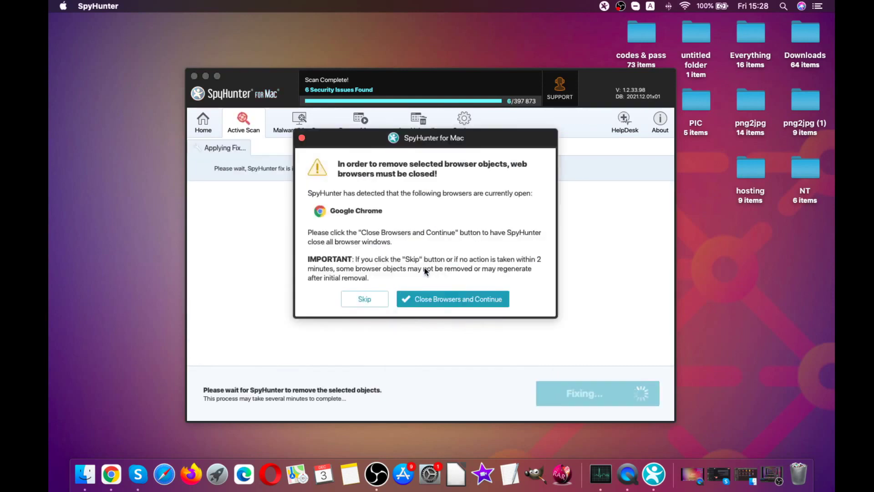
click(429, 298)
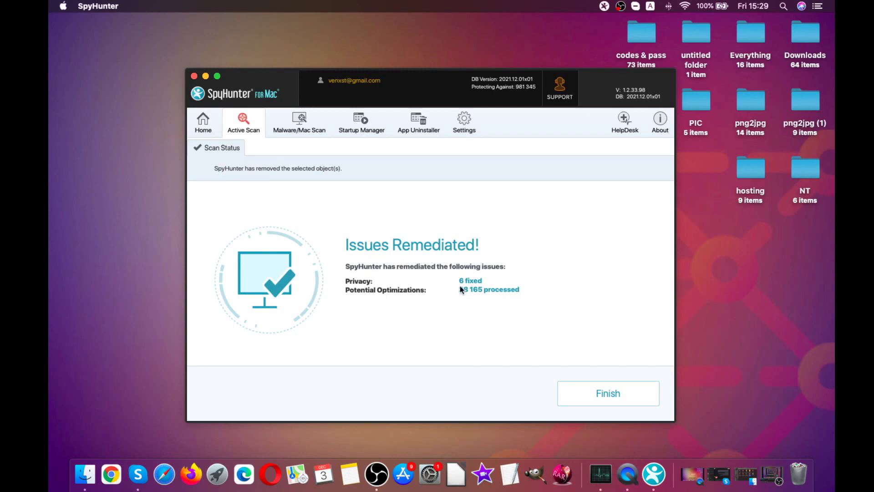
key(super+q)
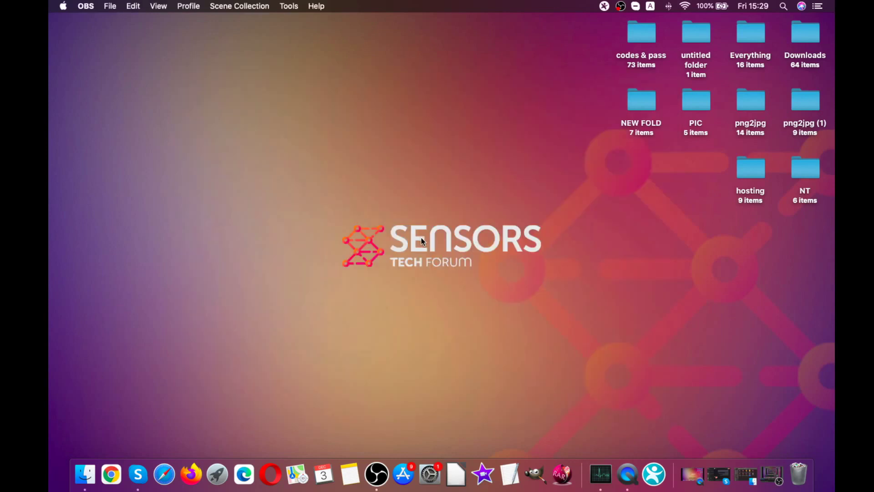